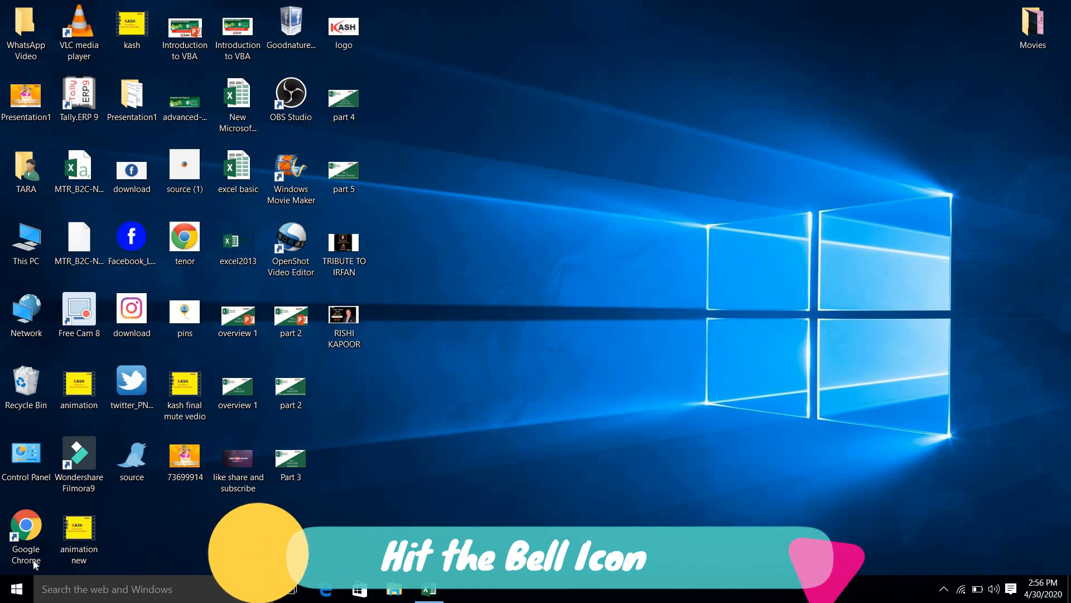
# Step: Restore the minimised 'excel basic' workbook from the taskbar
pyautogui.click(428, 588)
# Step: Review the Sheet4 table's Date, salesman and item headers and the first 31-Mar-20 row
pyautogui.click(857, 268)
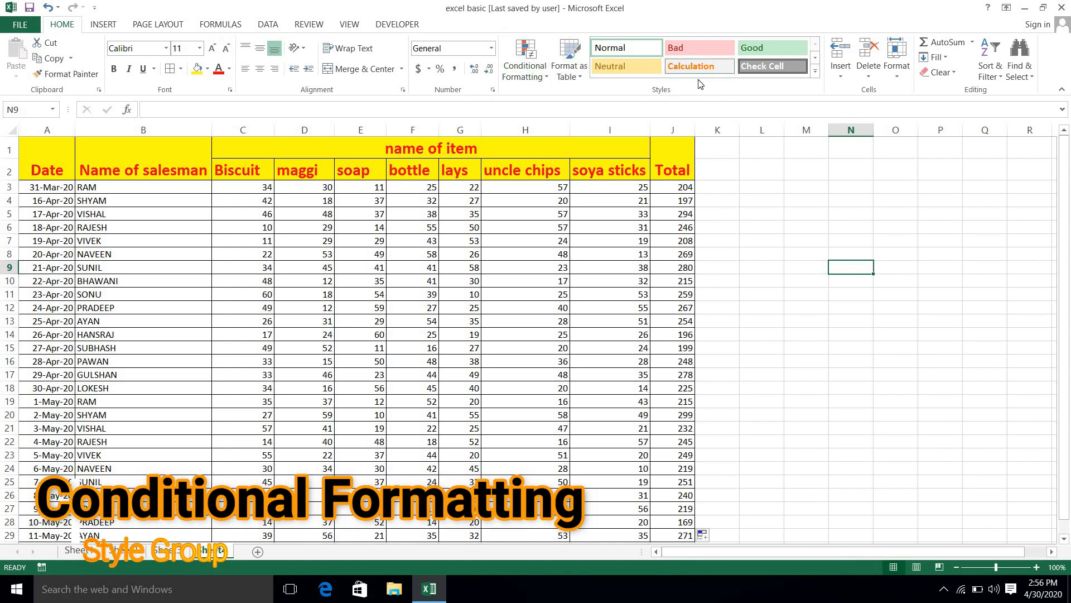
pyautogui.click(772, 200)
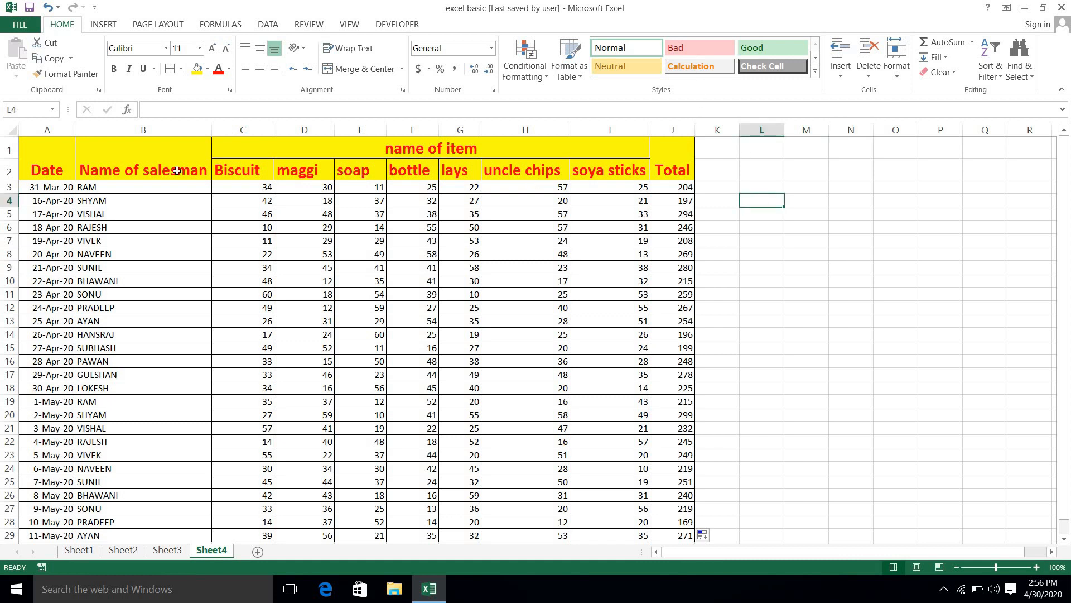
pyautogui.click(38, 171)
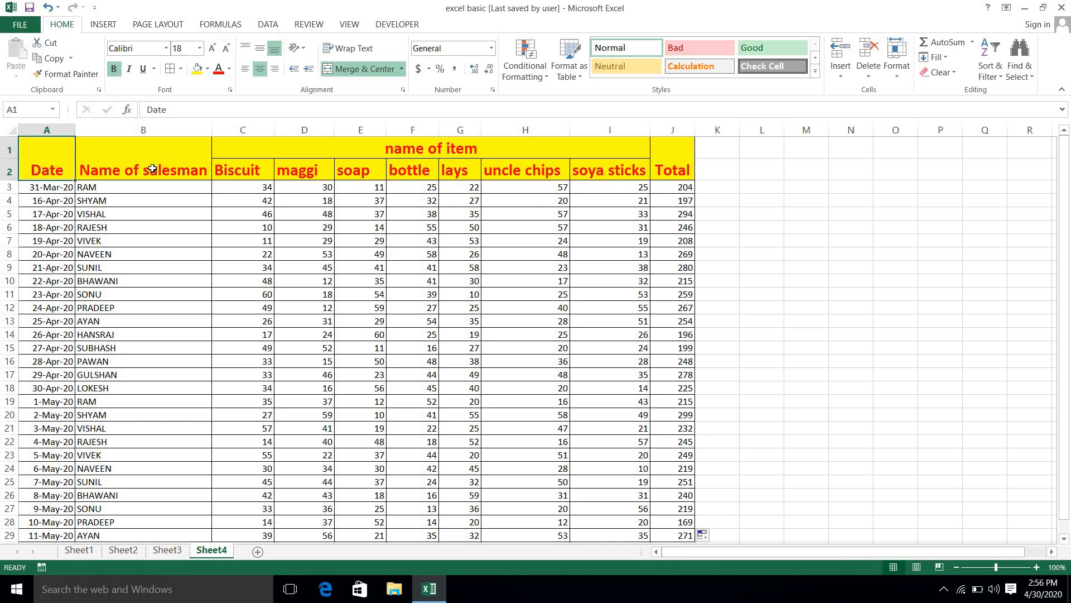
pyautogui.click(151, 168)
pyautogui.click(357, 150)
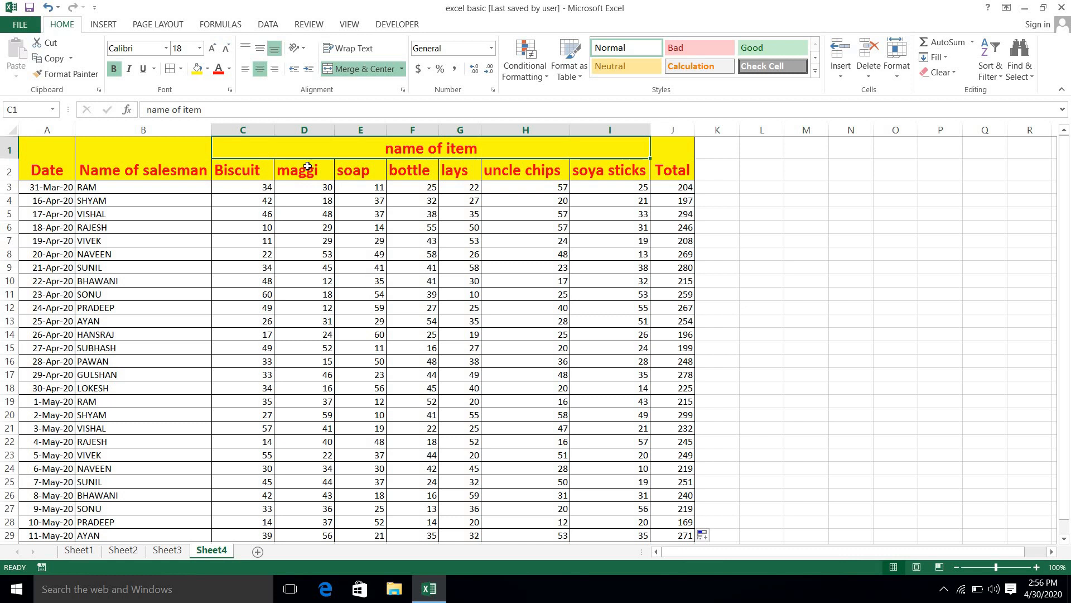
pyautogui.press('Down')
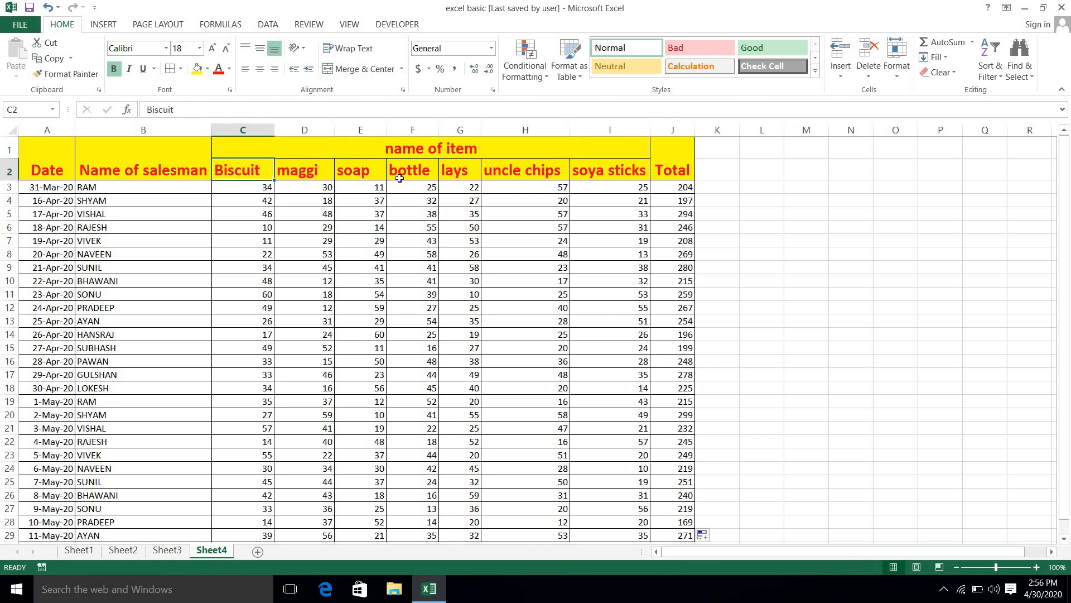
pyautogui.click(391, 202)
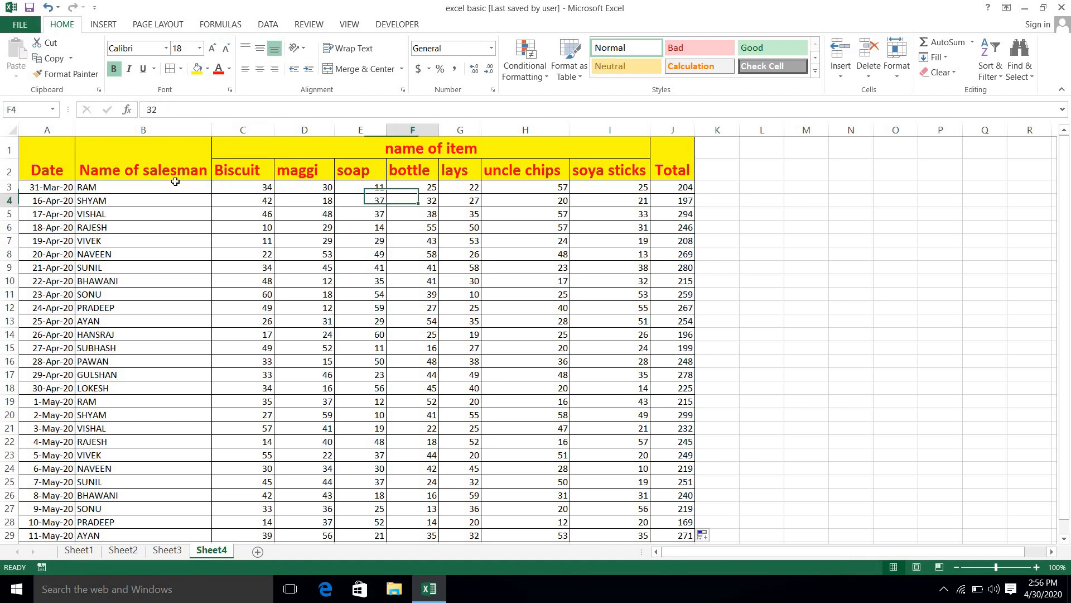
pyautogui.click(139, 192)
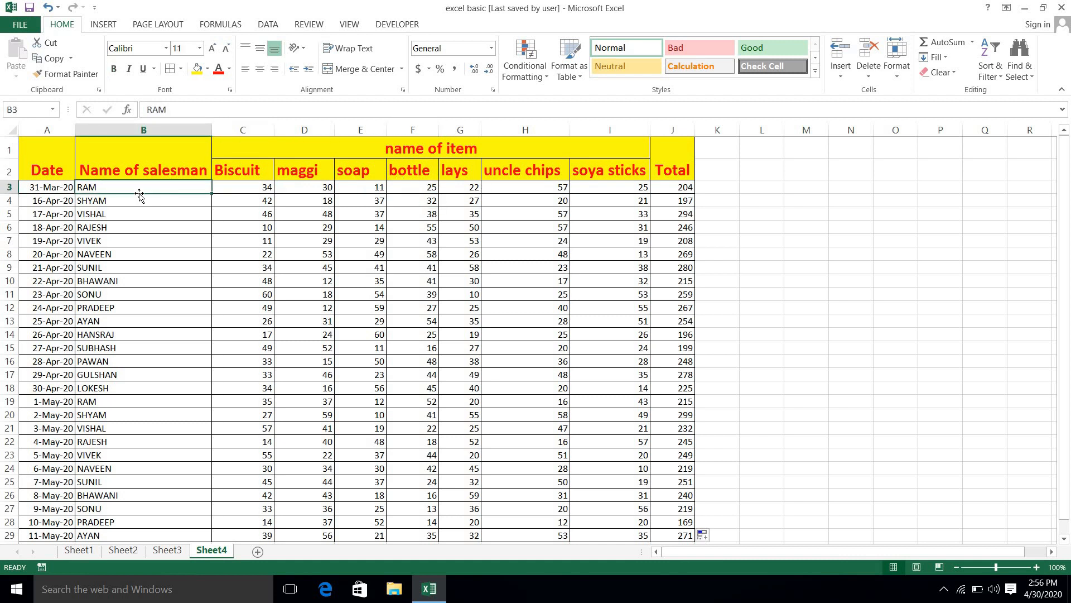
pyautogui.click(48, 188)
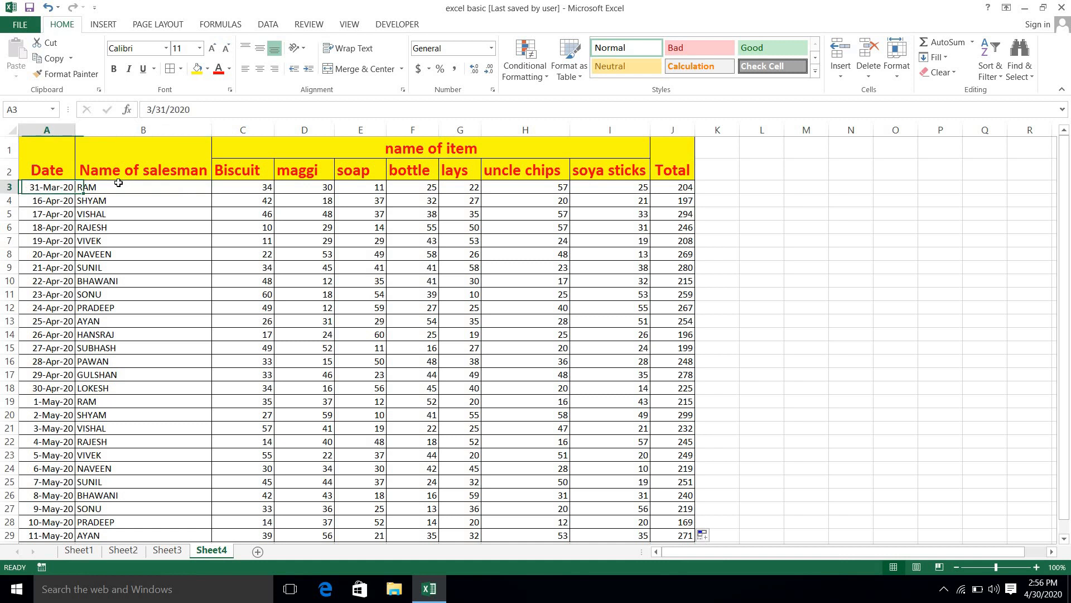
pyautogui.click(119, 183)
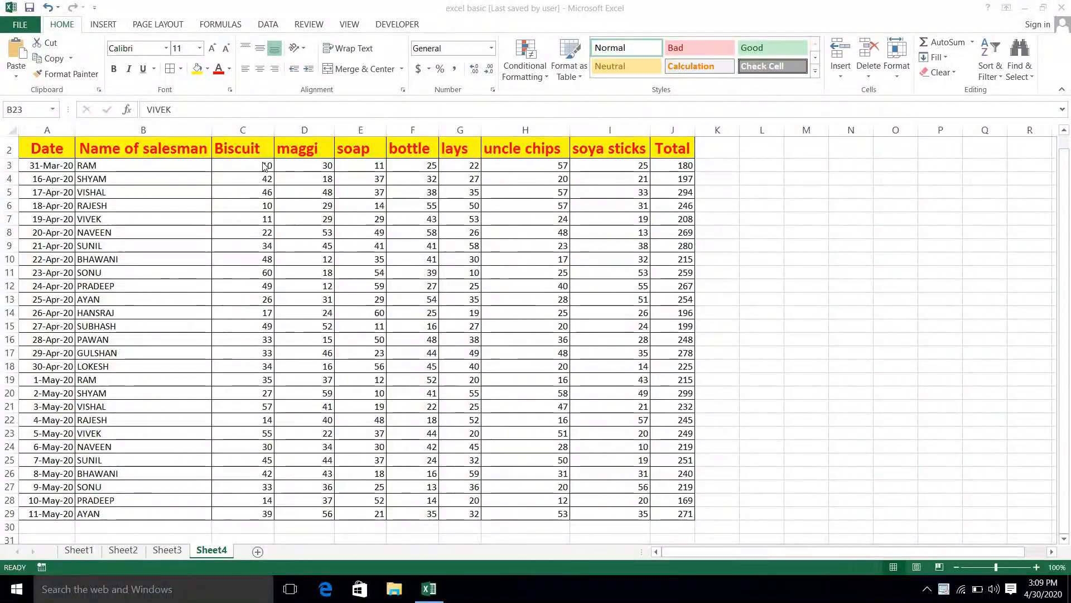
# Step: Select the item quantity range C3:I29
pyautogui.click(262, 165)
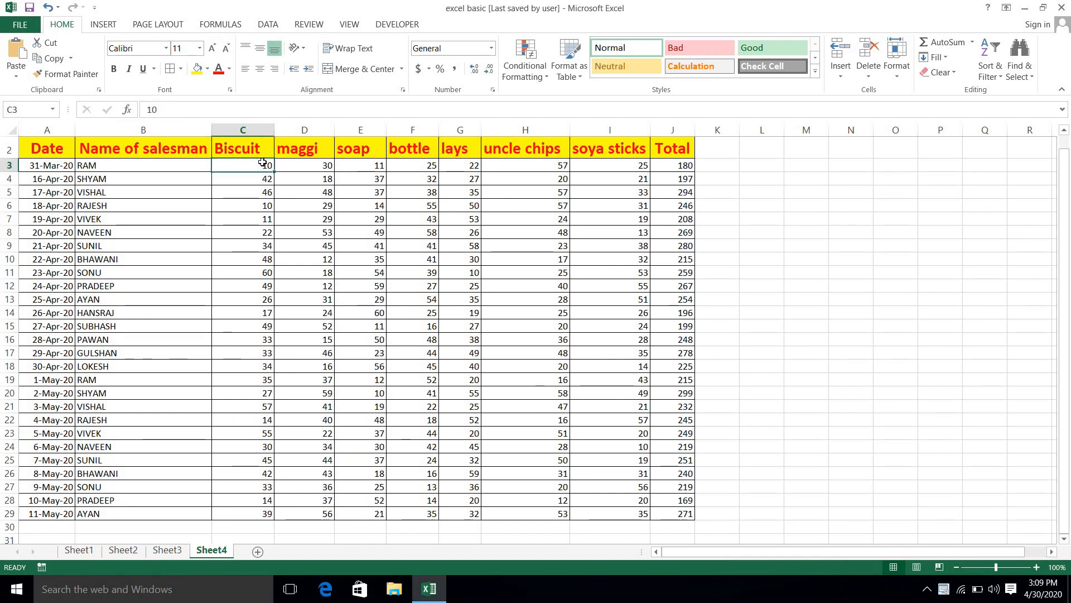
pyautogui.hotkey('ctrl', 'shift', 'Right')
pyautogui.hotkey('shift', 'Left')
pyautogui.hotkey('shift', 'Down')
pyautogui.hotkey('shift', 'Down')
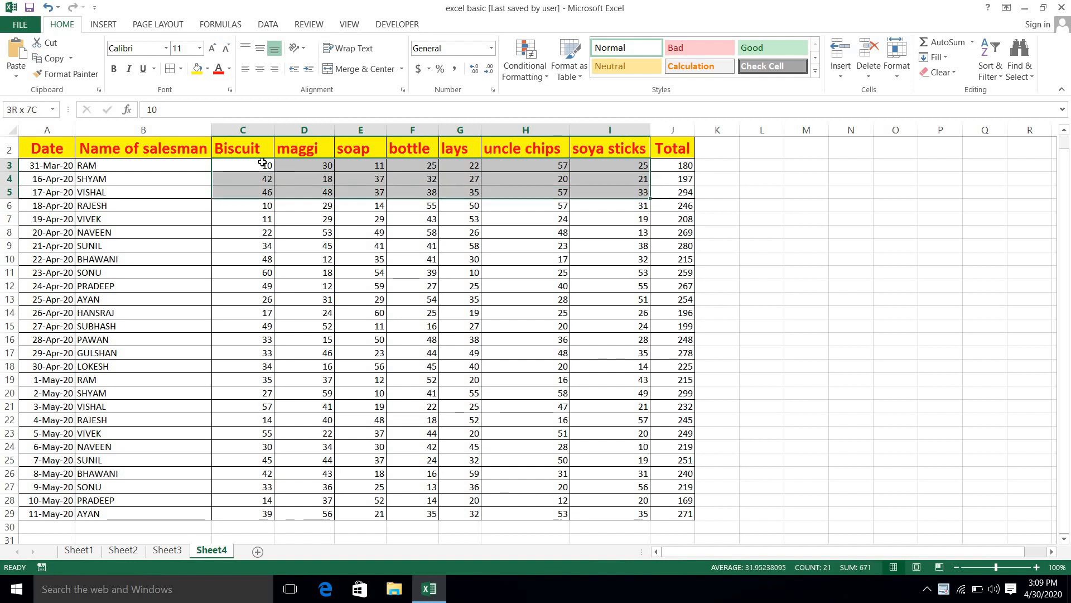
pyautogui.hotkey('ctrl', 'shift', 'Down')
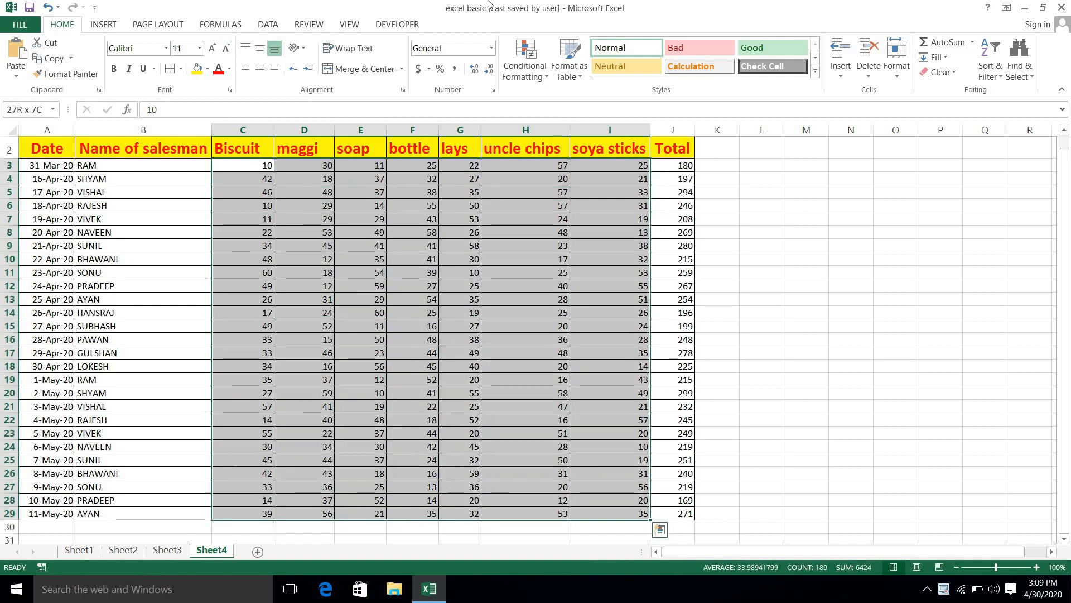
# Step: Apply a Greater Than 50 rule with Light Red Fill and Dark Red Text
pyautogui.click(526, 74)
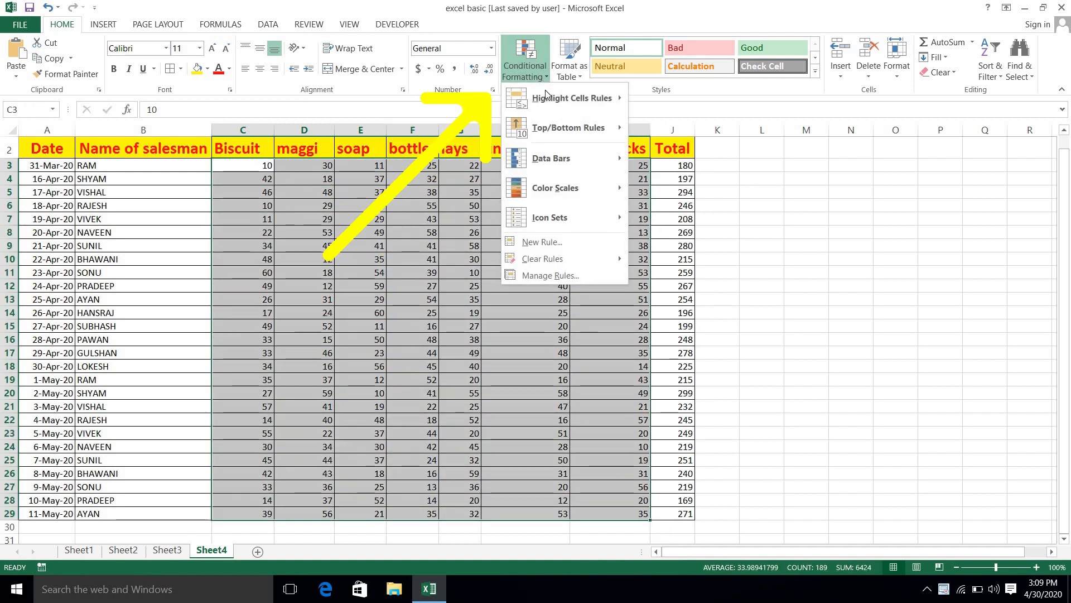
pyautogui.moveTo(544, 95)
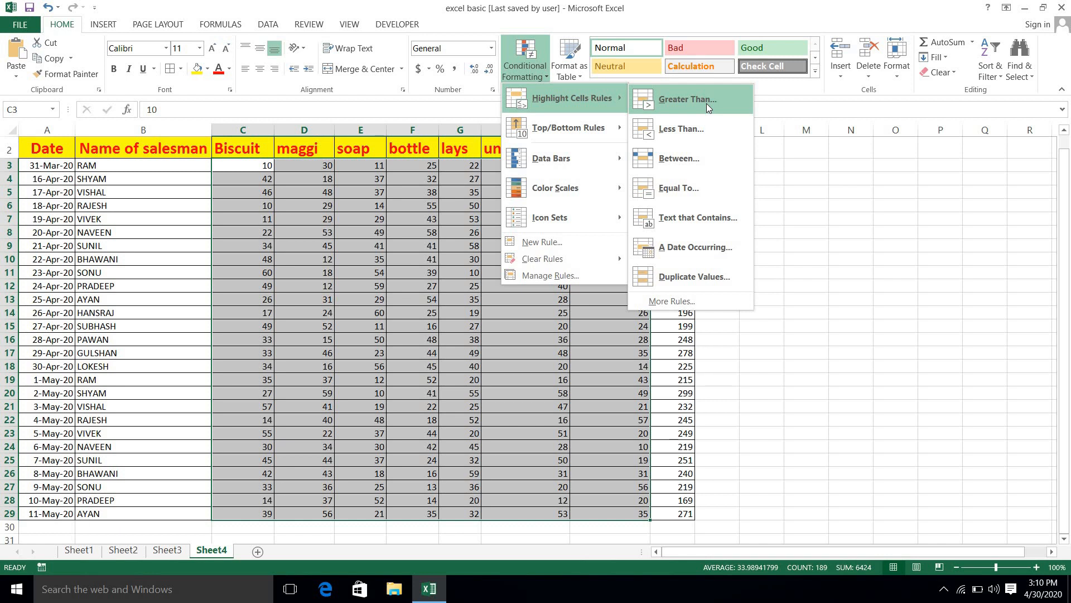
pyautogui.click(707, 103)
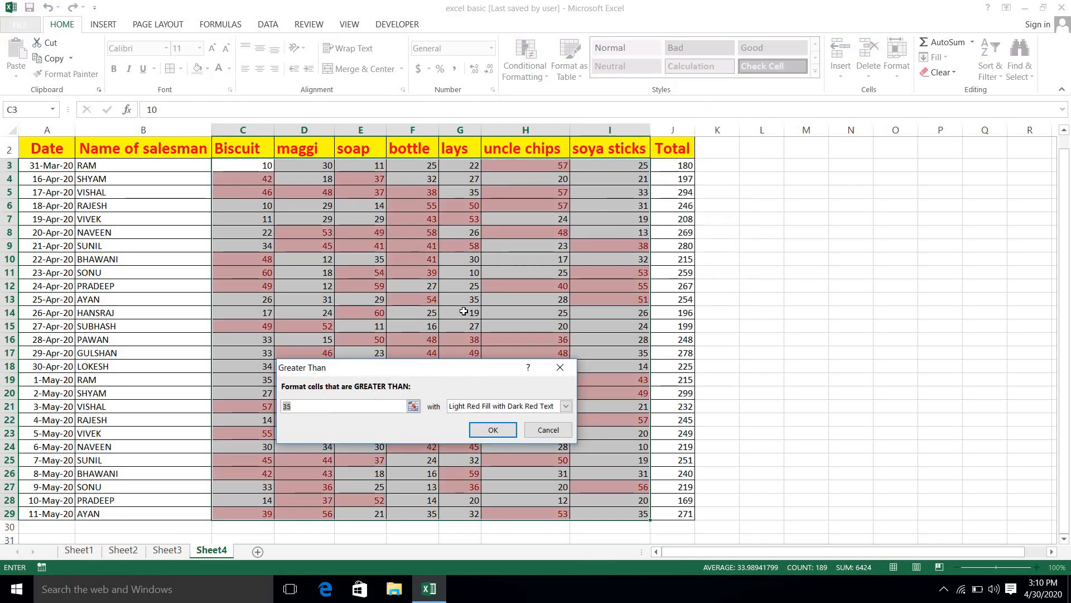
pyautogui.write('50')
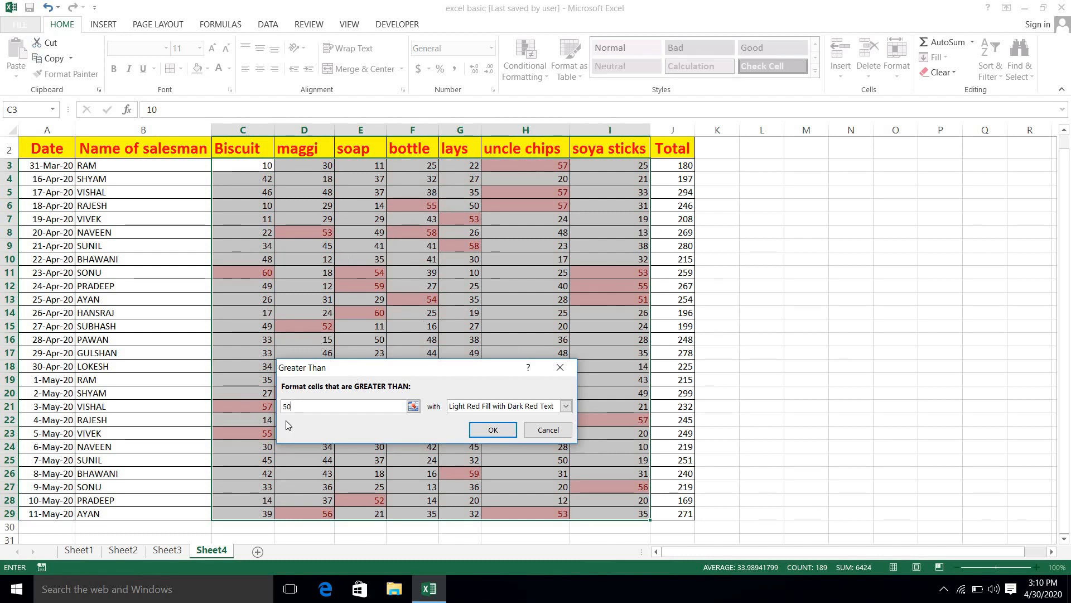
pyautogui.click(485, 430)
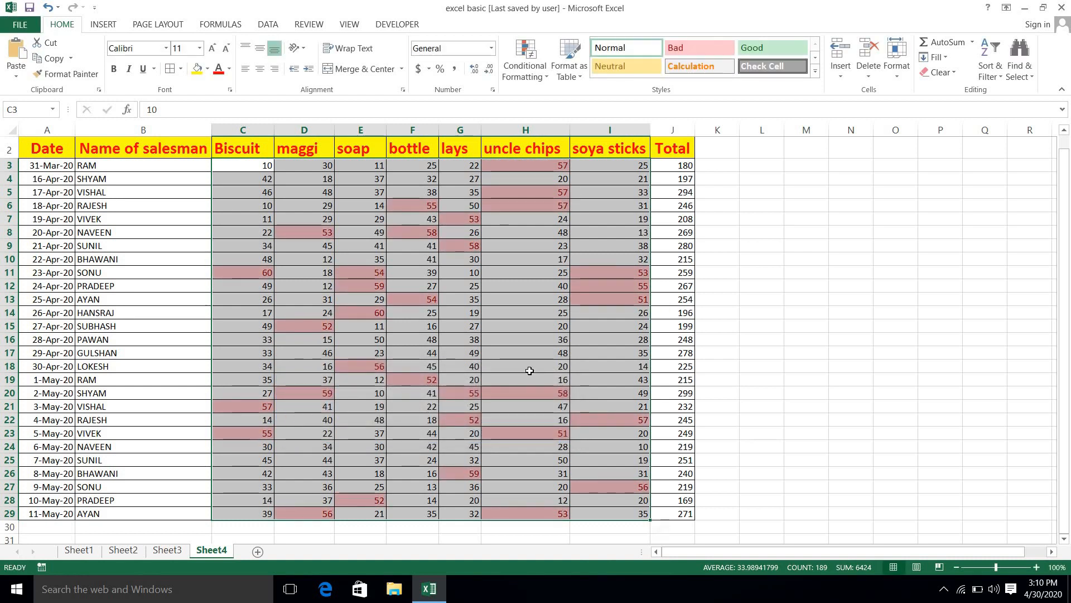
# Step: Test the rule by entering 50, then 51, in H17, then undo back to 48 without highlighting
pyautogui.click(547, 341)
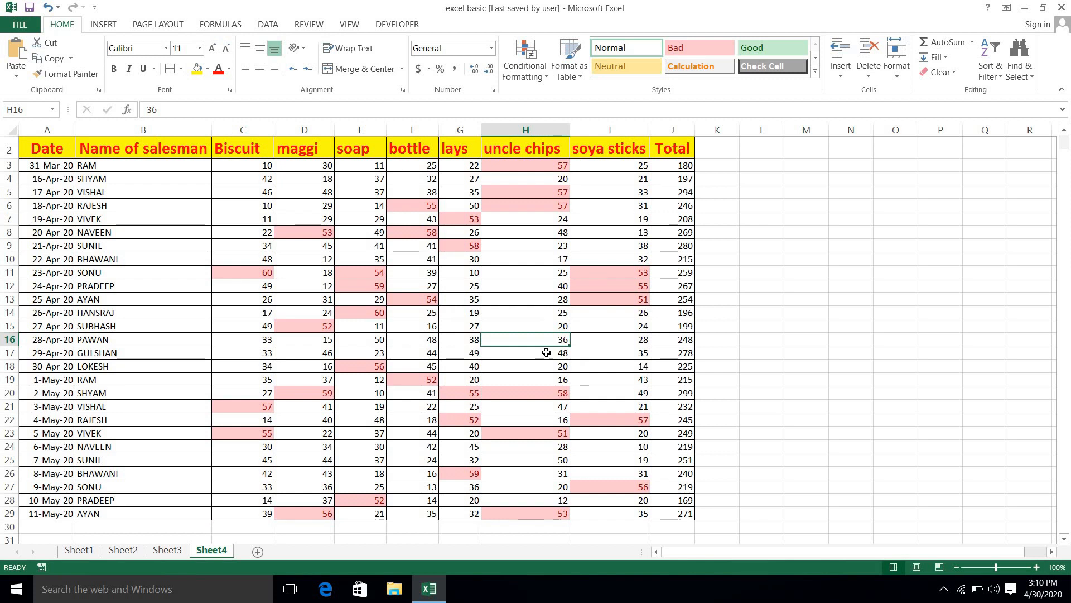
pyautogui.click(547, 353)
pyautogui.write('50')
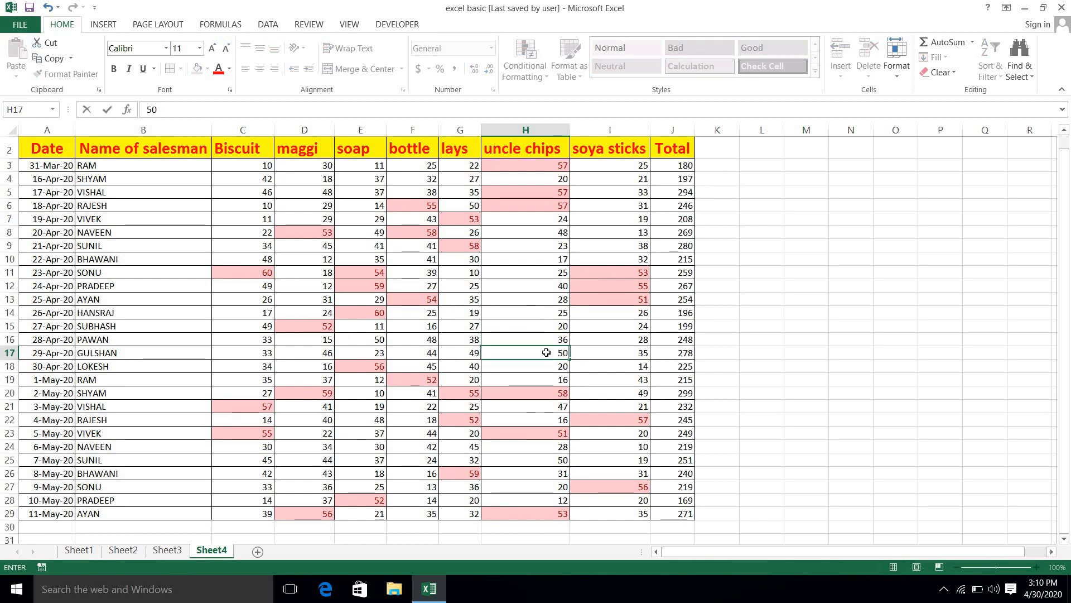
pyautogui.press('Return')
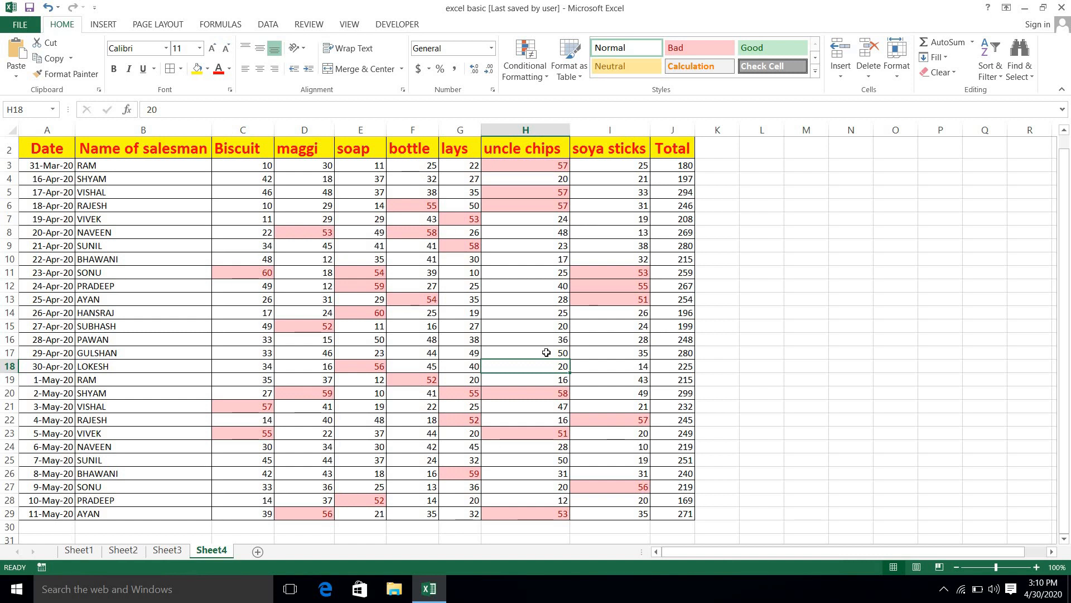
pyautogui.click(547, 353)
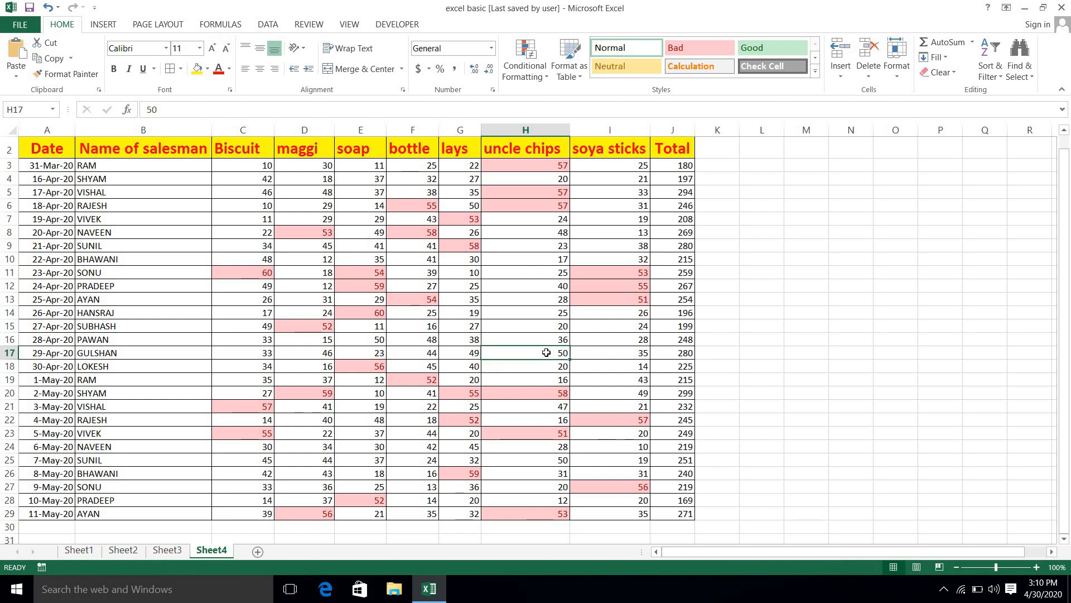
pyautogui.write('51')
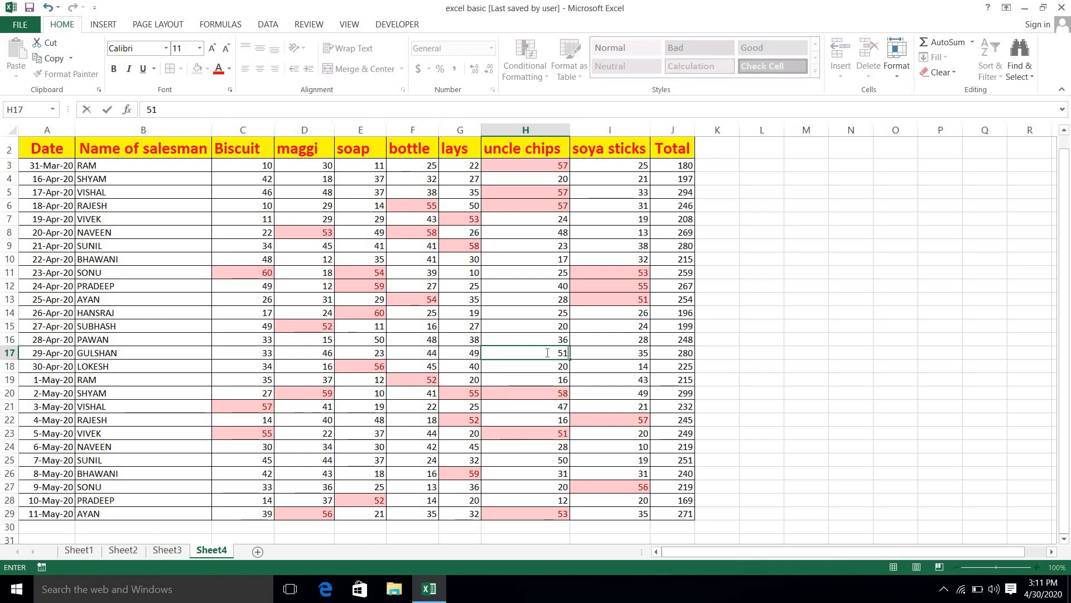
pyautogui.press('Return')
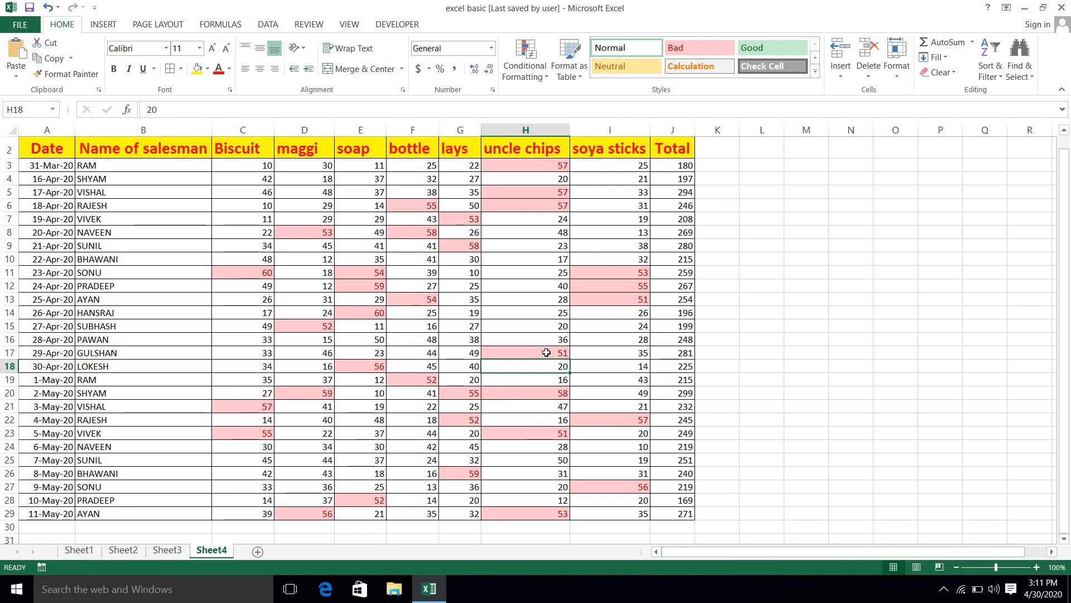
pyautogui.hotkey('ctrl', 'z')
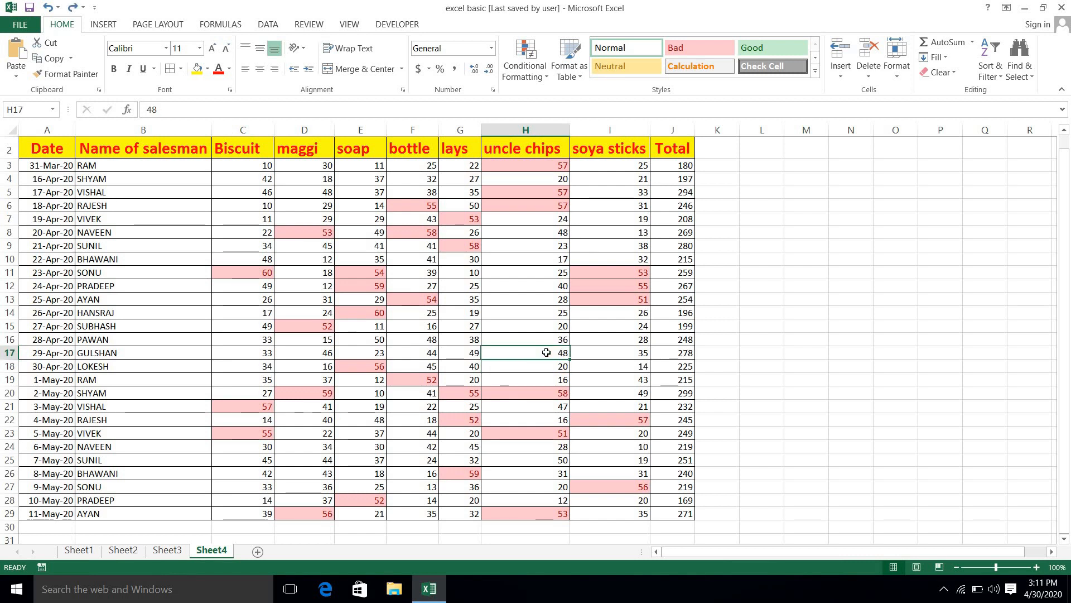
pyautogui.hotkey('ctrl', 'z')
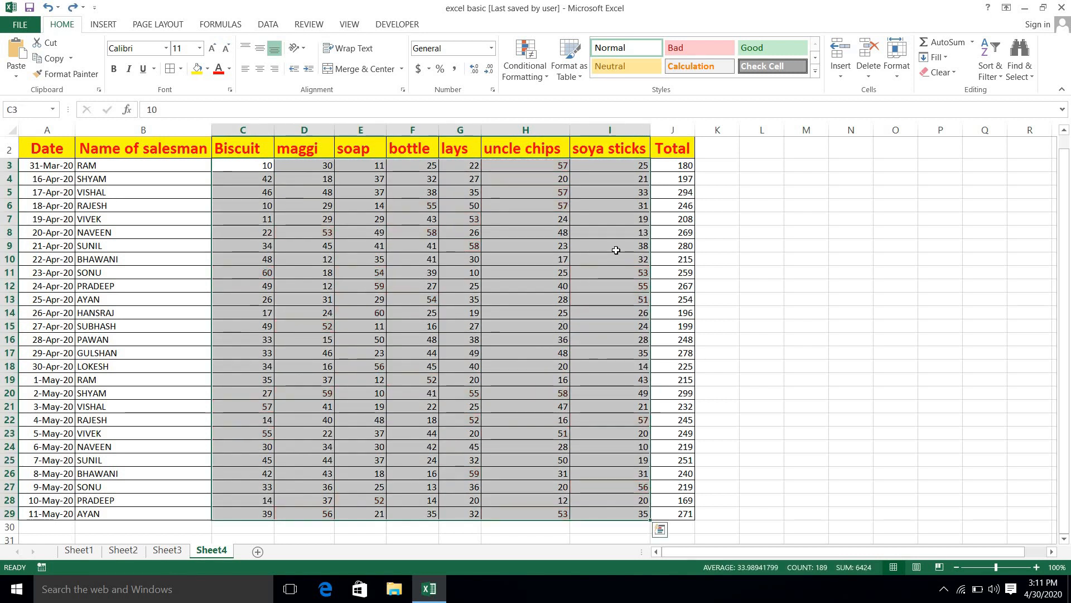
pyautogui.click(536, 73)
pyautogui.moveTo(575, 98)
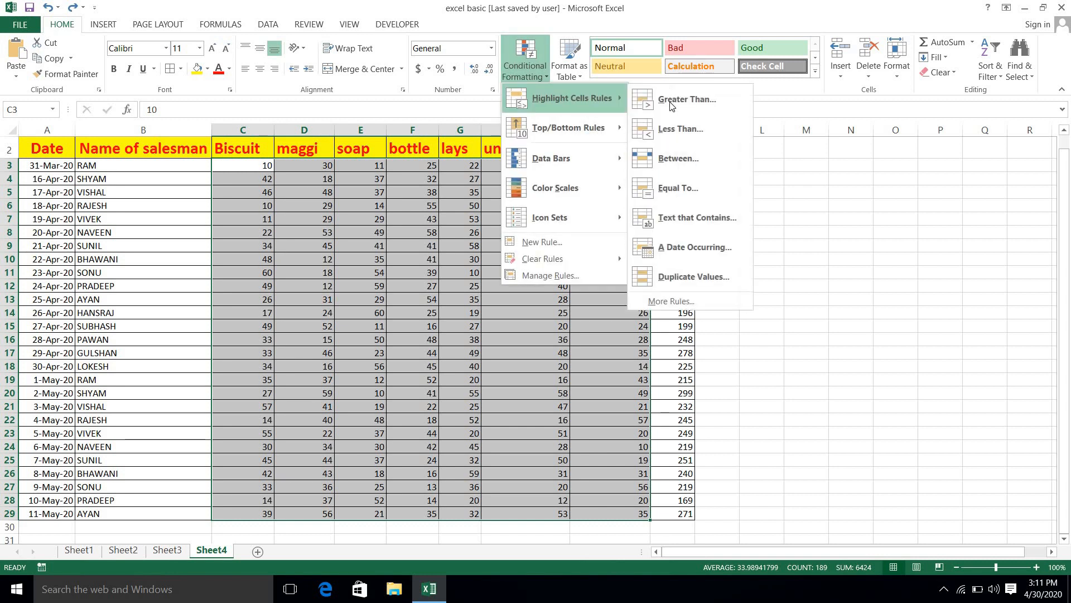
pyautogui.click(681, 136)
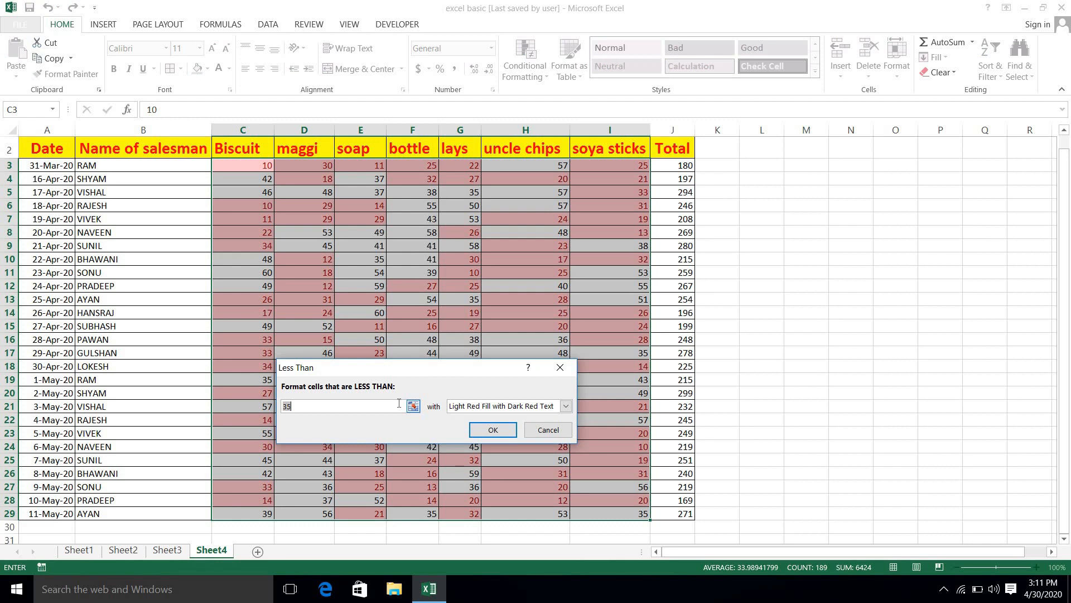
pyautogui.write('20')
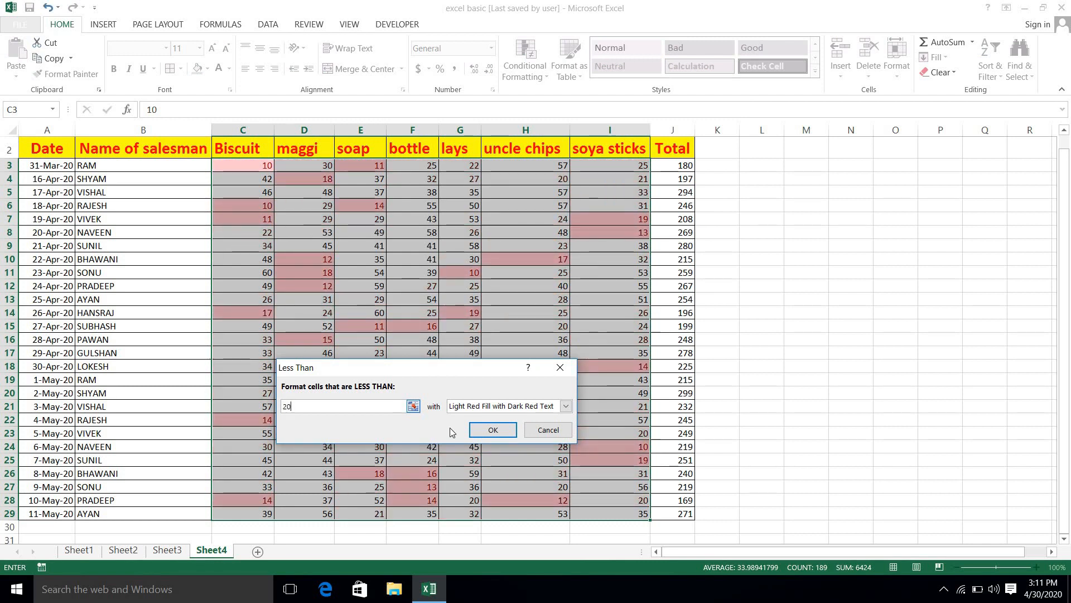
pyautogui.click(537, 430)
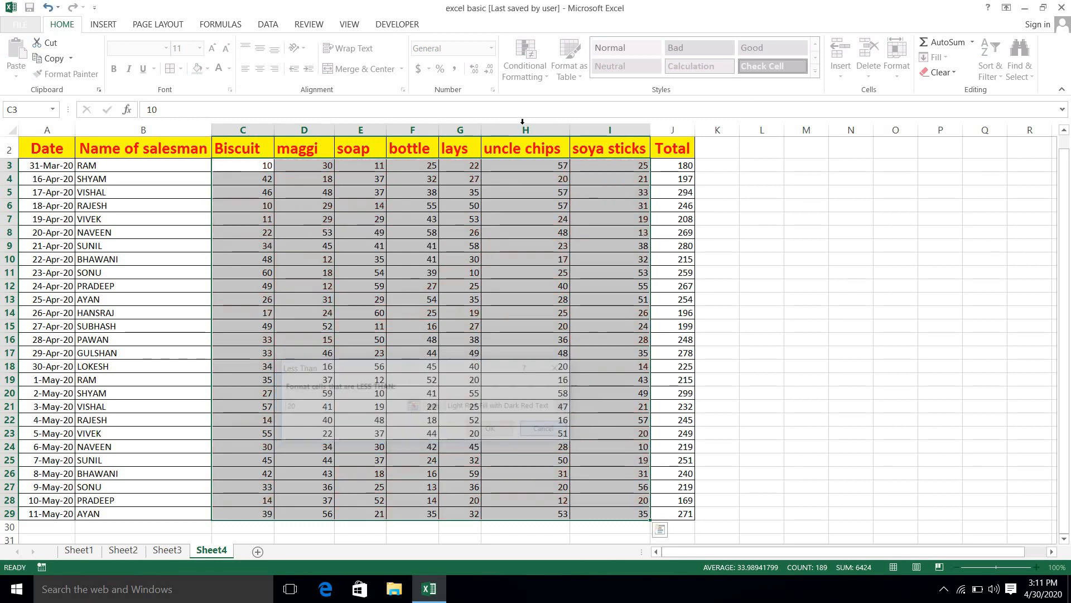
pyautogui.click(524, 61)
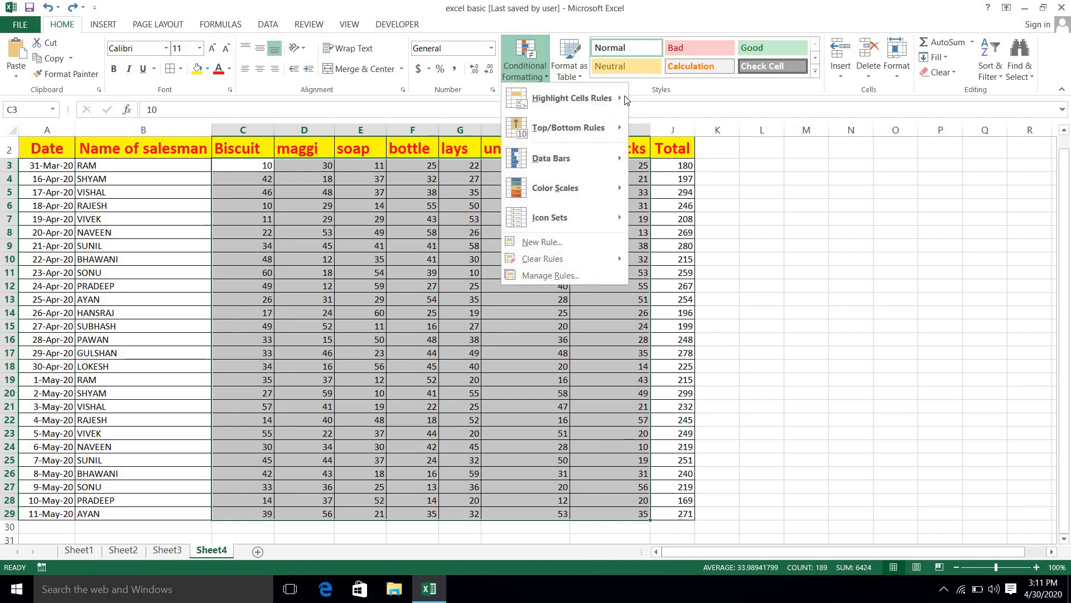
pyautogui.moveTo(625, 99)
pyautogui.click(689, 156)
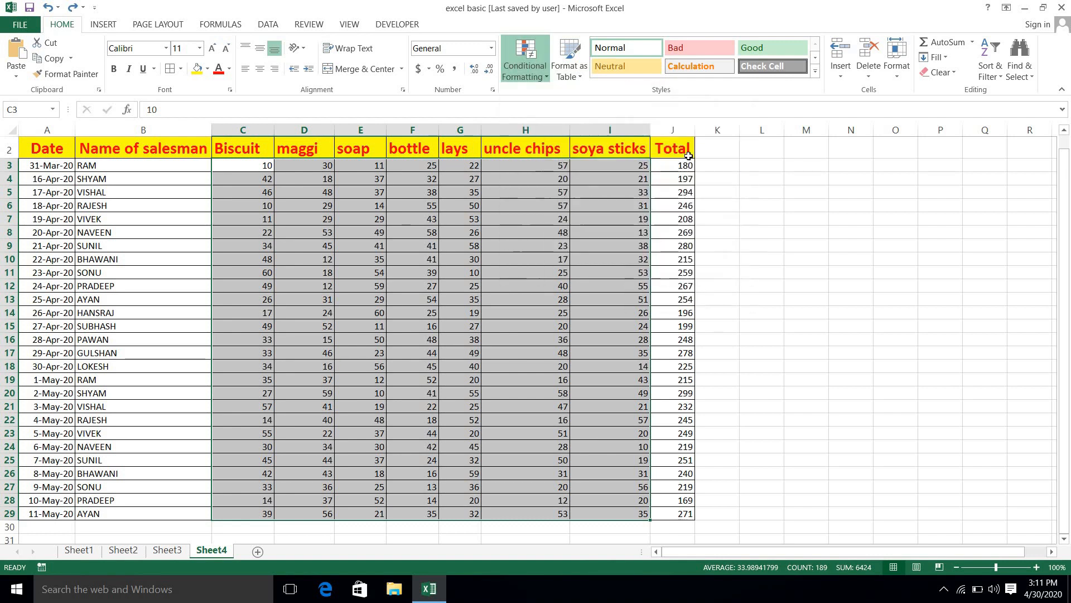
pyautogui.write('2')
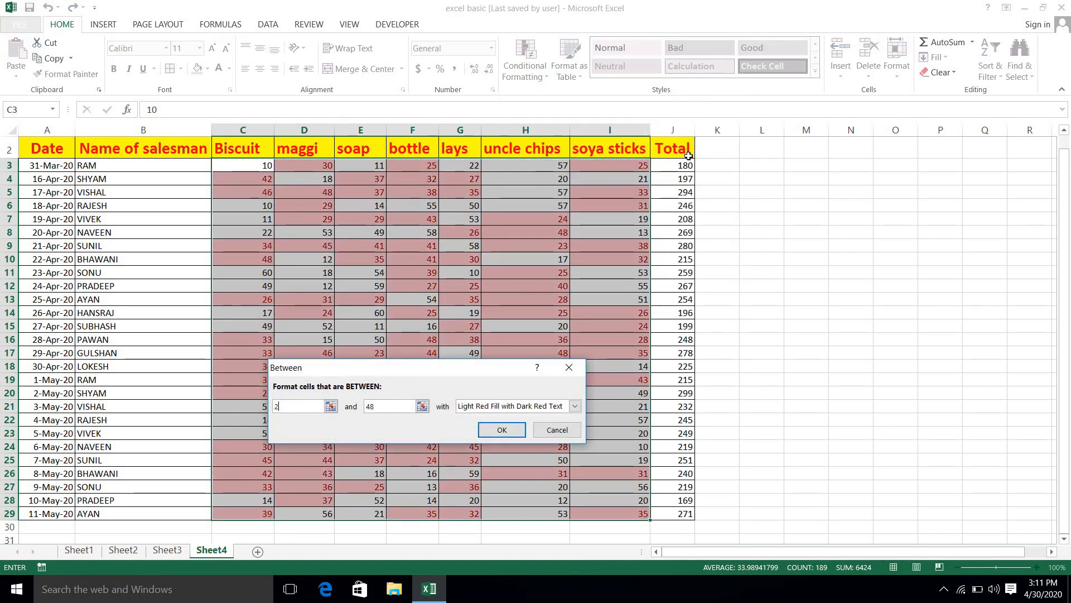
pyautogui.write('0')
pyautogui.doubleClick(380, 407)
pyautogui.write('3')
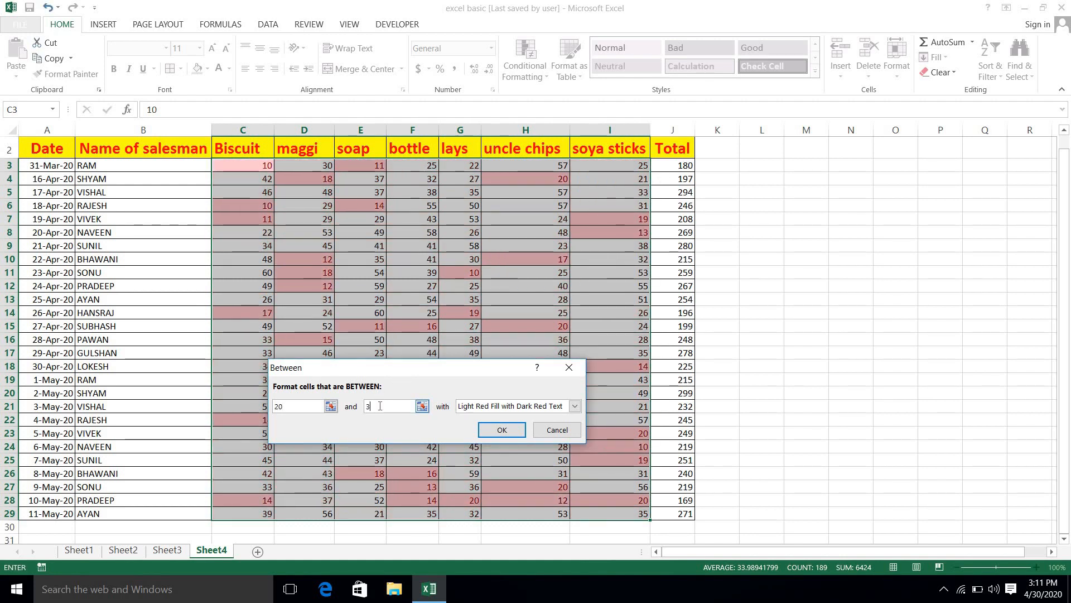
pyautogui.write('0')
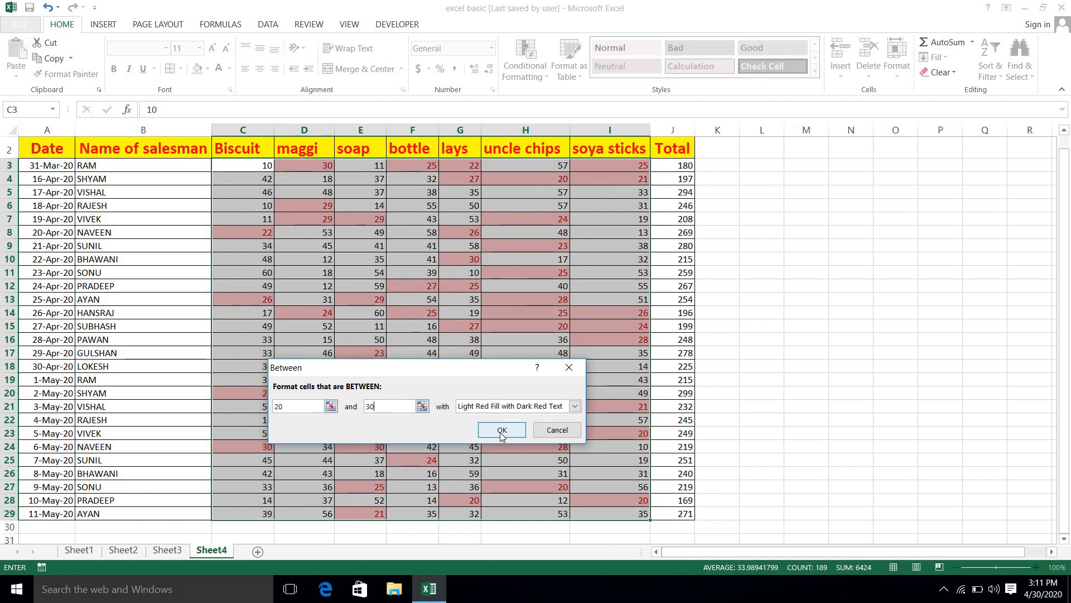
pyautogui.click(569, 432)
pyautogui.click(569, 366)
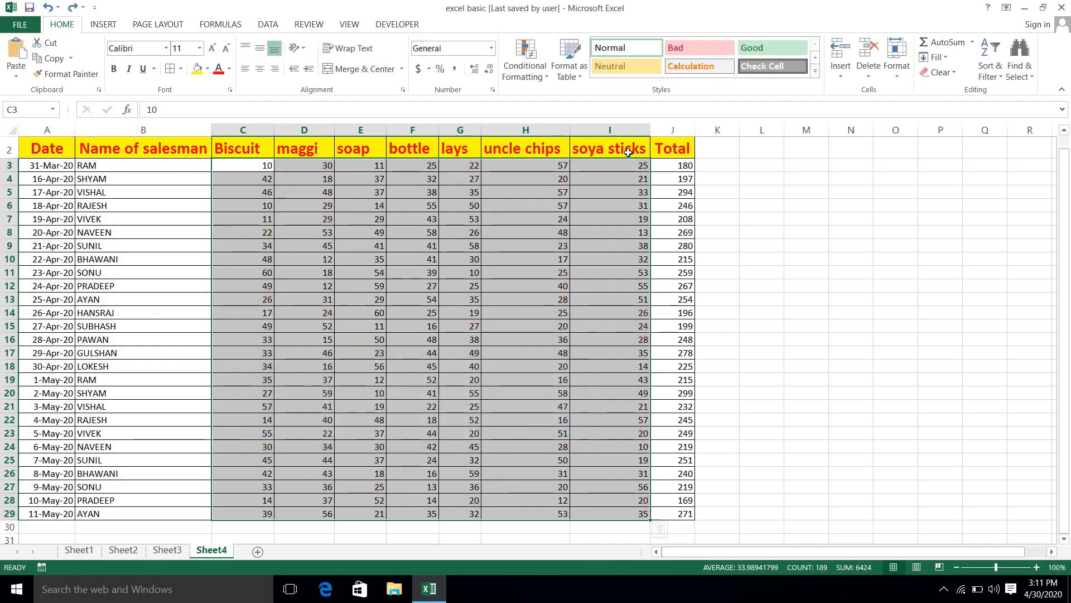
# Step: Preview an Equal To 50 highlight rule, cancel it, and show the rule types again
pyautogui.click(527, 77)
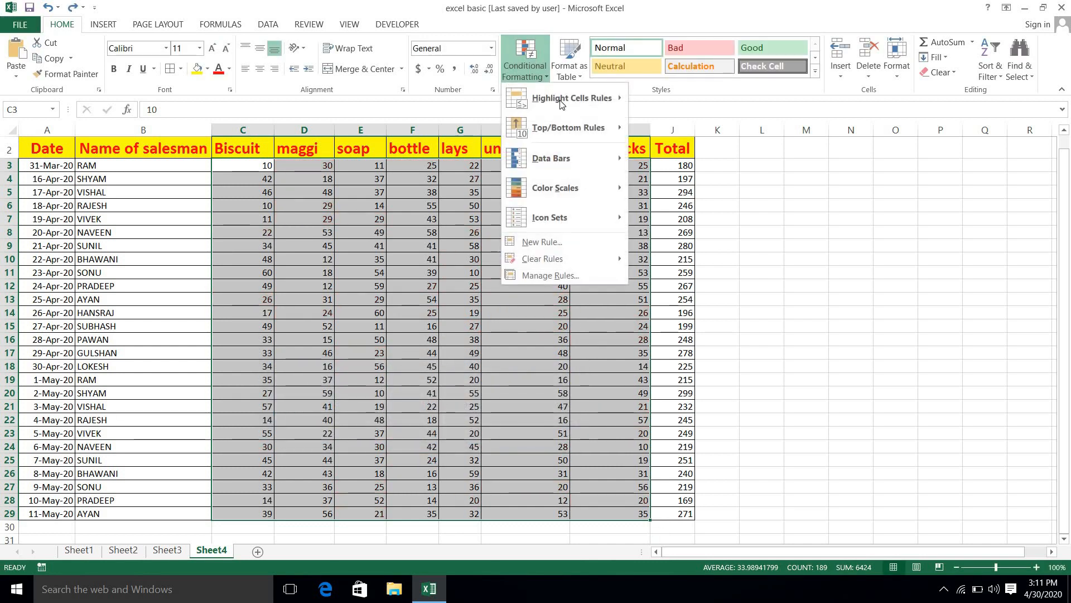
pyautogui.moveTo(605, 106)
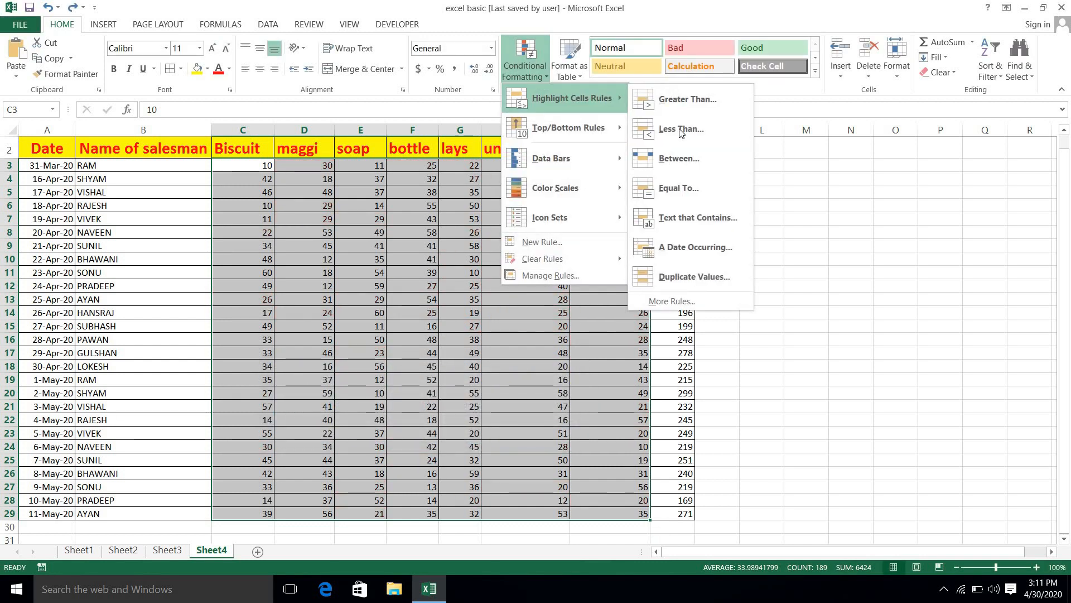
pyautogui.click(689, 185)
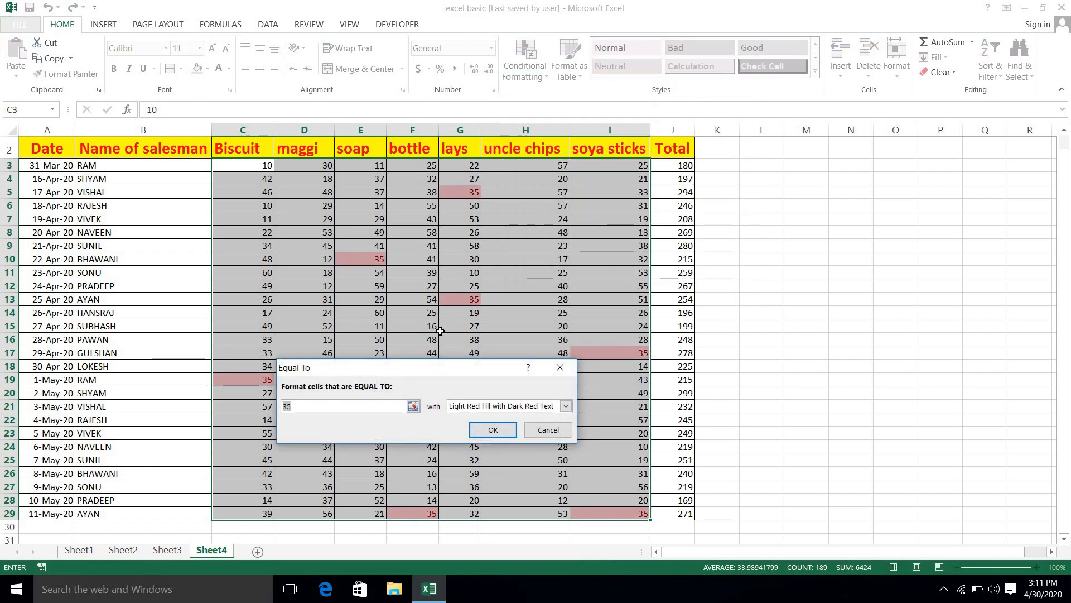
pyautogui.write('50')
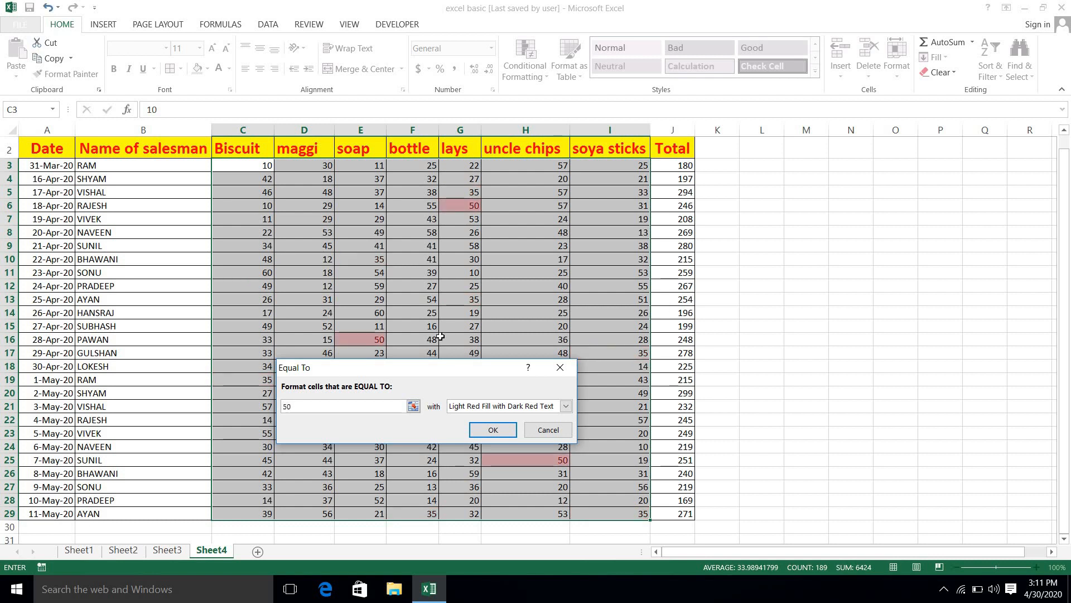
pyautogui.moveTo(463, 370); pyautogui.dragTo(816, 234)
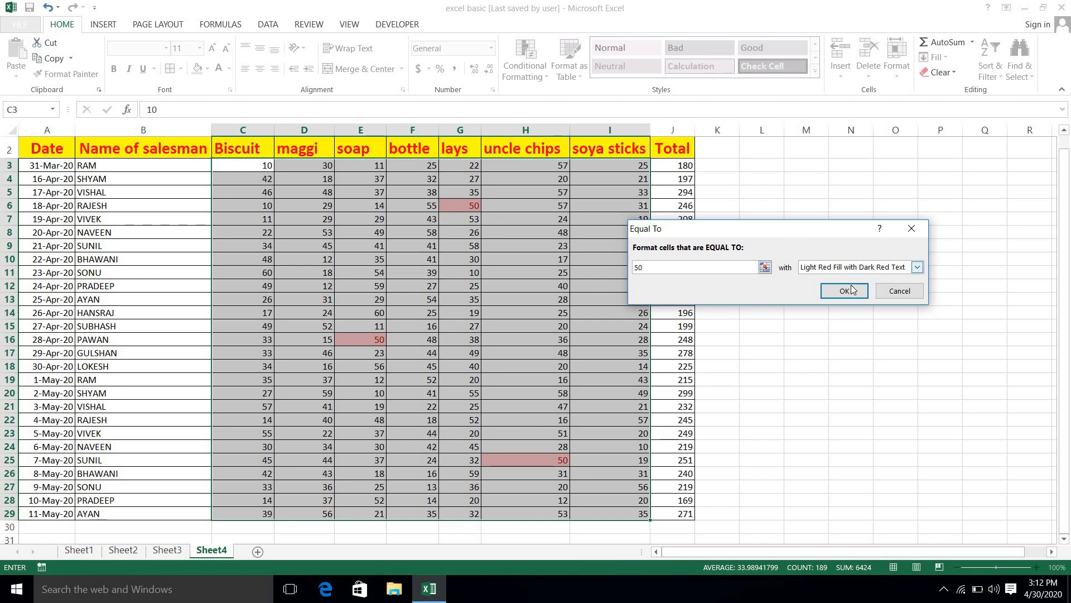
pyautogui.click(900, 291)
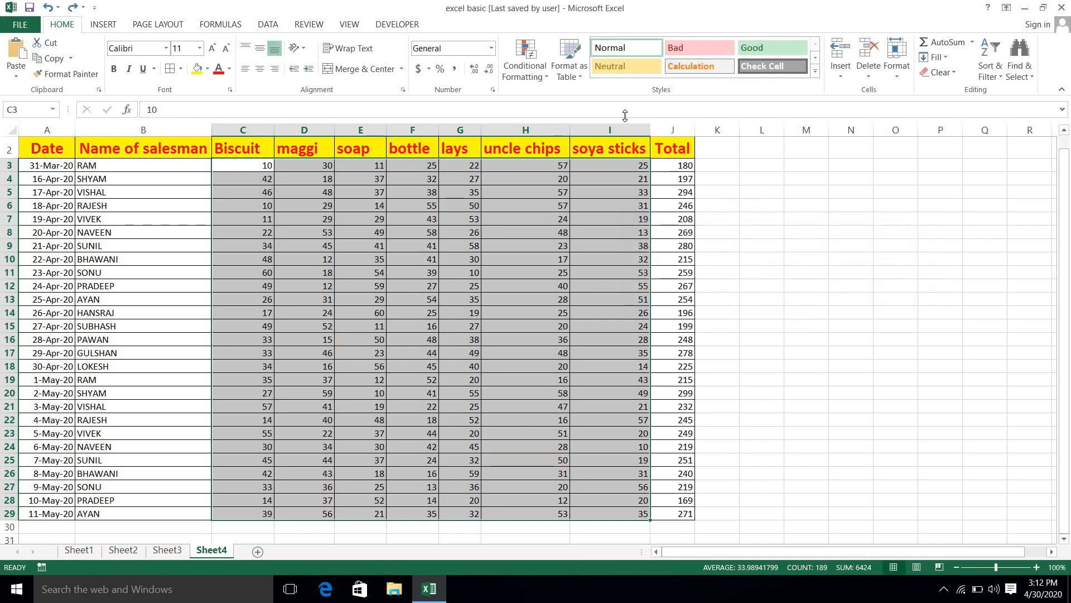
pyautogui.click(532, 75)
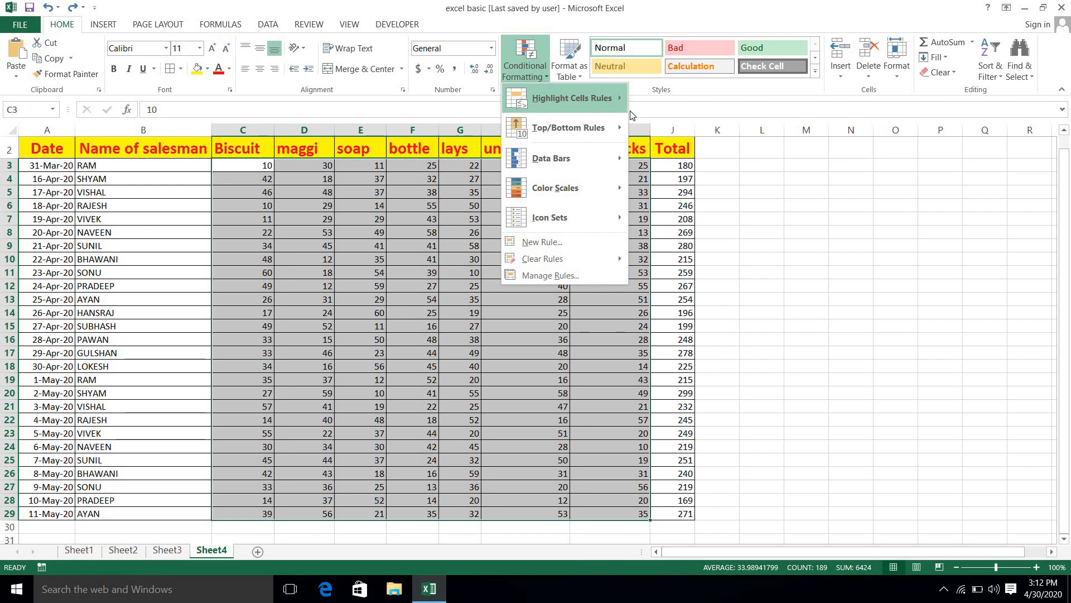
pyautogui.moveTo(588, 98)
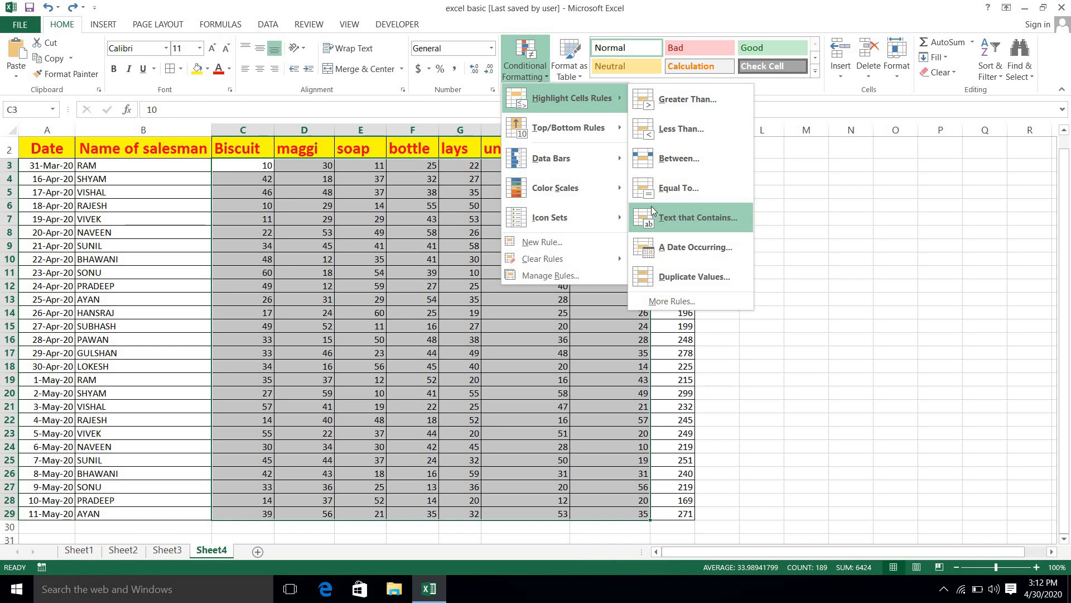
pyautogui.click(118, 165)
pyautogui.click(118, 165)
pyautogui.hotkey('shift', 'Down')
pyautogui.hotkey('shift', 'Down')
pyautogui.hotkey('shift', 'Down')
pyautogui.hotkey('shift', 'Down')
pyautogui.hotkey('shift', 'Down')
pyautogui.hotkey('shift', 'Down')
pyautogui.hotkey('shift', 'Down')
pyautogui.hotkey('shift', 'Down')
pyautogui.hotkey('shift', 'Down')
pyautogui.hotkey('shift', 'Down')
pyautogui.hotkey('shift', 'Down')
pyautogui.hotkey('shift', 'Down')
pyautogui.hotkey('shift', 'Down')
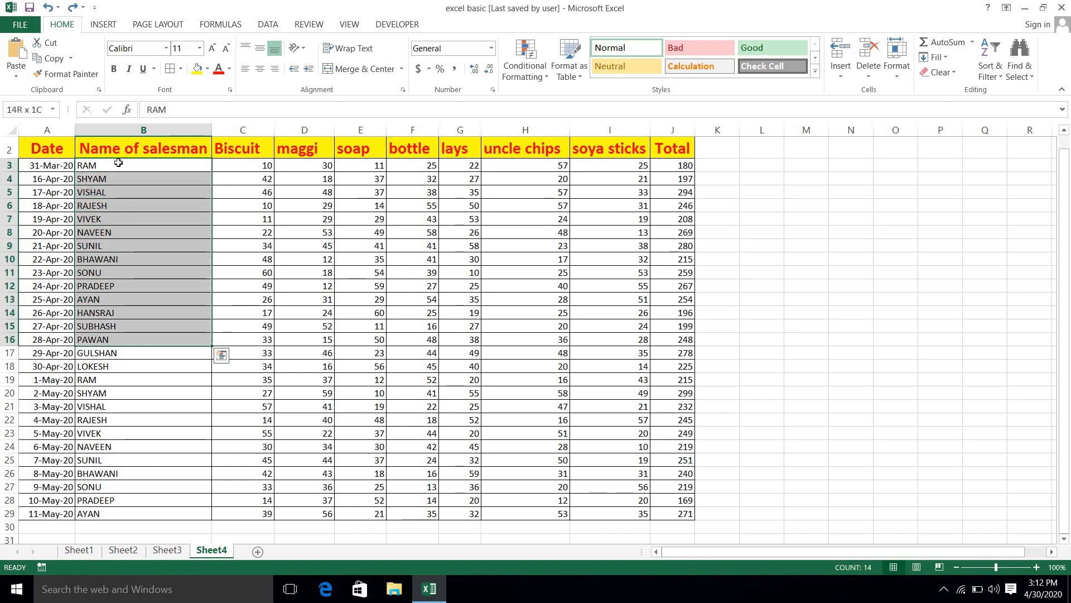
pyautogui.hotkey('shift', 'Down')
pyautogui.hotkey('shift', 'Down')
pyautogui.hotkey('shift', 'Down')
pyautogui.hotkey('shift', 'Down')
pyautogui.hotkey('shift', 'Down')
pyautogui.hotkey('shift', 'Down')
pyautogui.hotkey('shift', 'Down')
pyautogui.hotkey('shift', 'Down')
pyautogui.hotkey('shift', 'Down')
pyautogui.hotkey('shift', 'Down')
pyautogui.hotkey('shift', 'Down')
pyautogui.hotkey('shift', 'Down')
pyautogui.hotkey('shift', 'Down')
pyautogui.hotkey('shift', 'Down')
pyautogui.hotkey('shift', 'Up')
pyautogui.hotkey('shift', 'Up')
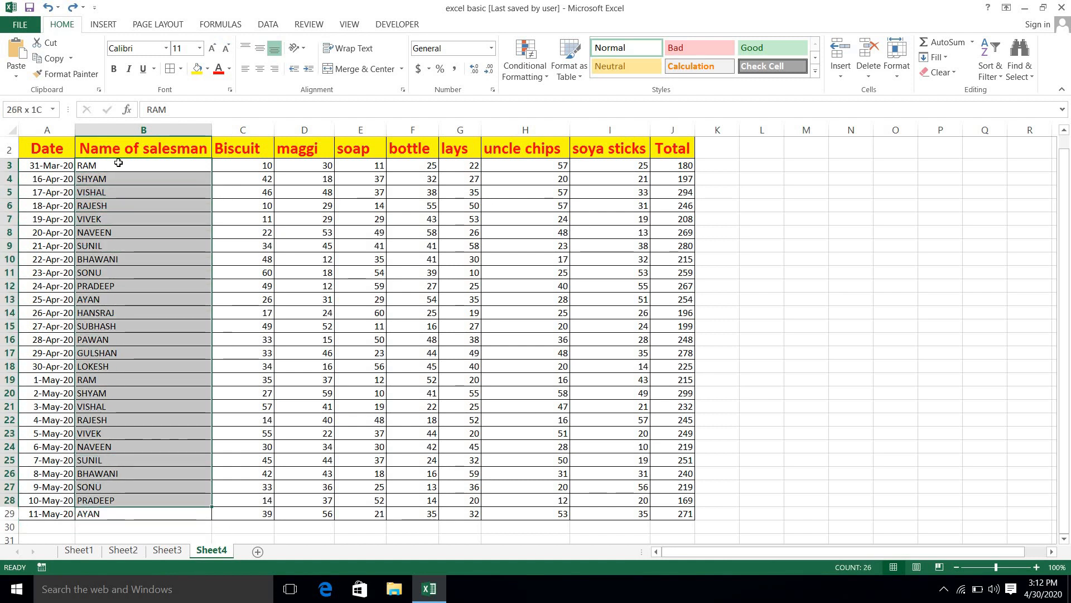
pyautogui.hotkey('shift', 'Down')
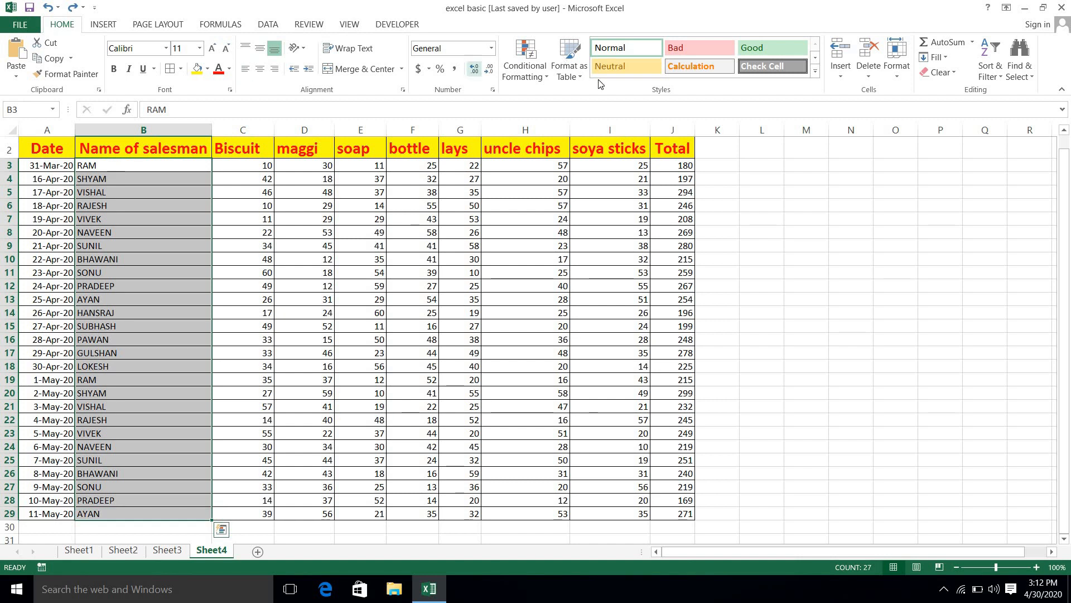
pyautogui.click(540, 72)
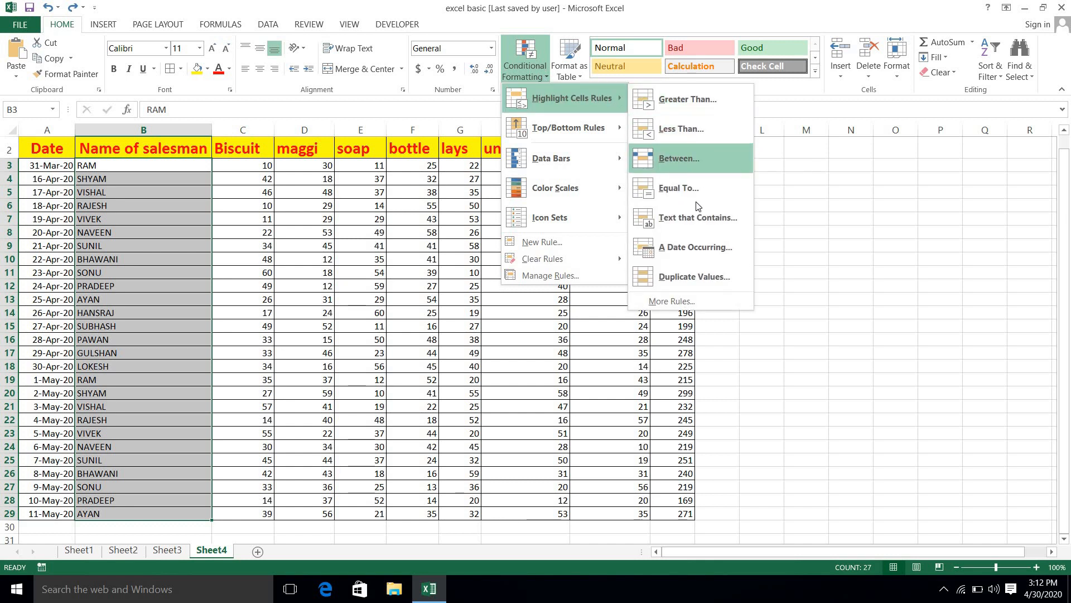
pyautogui.click(691, 233)
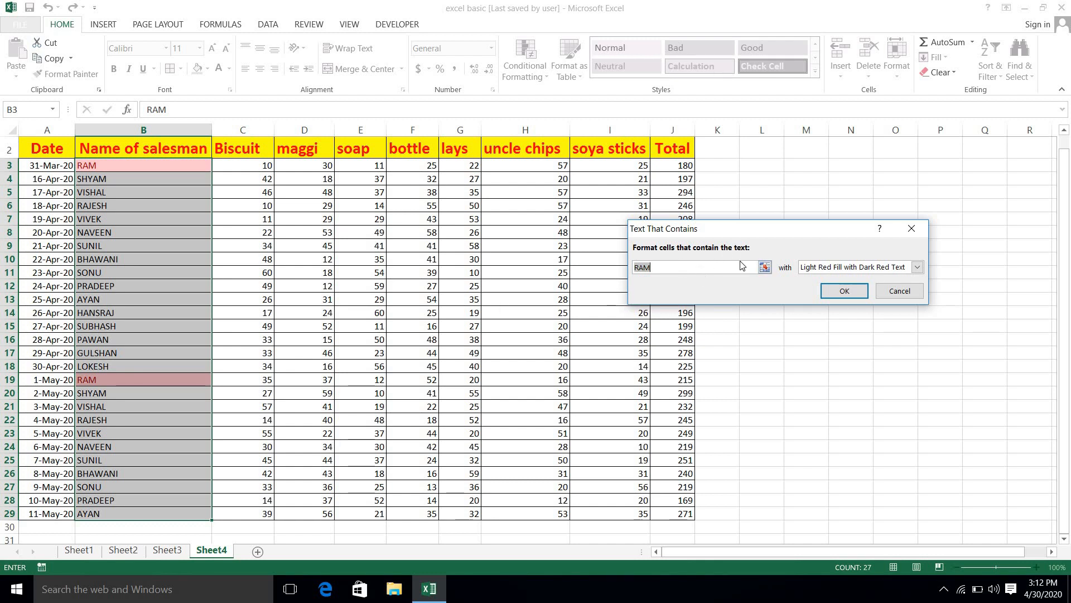
pyautogui.click(845, 291)
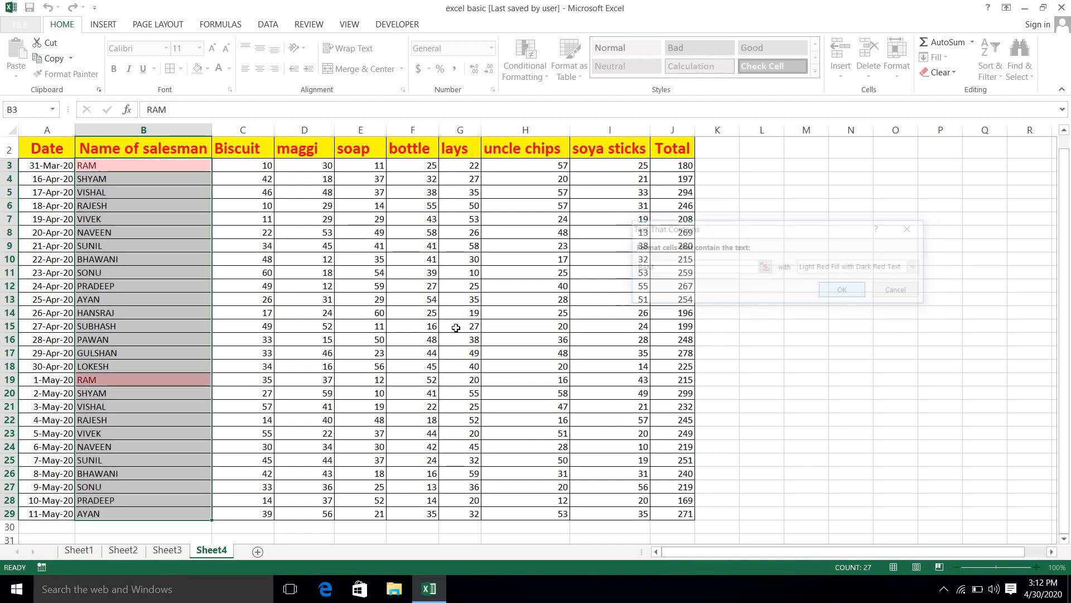
pyautogui.click(237, 288)
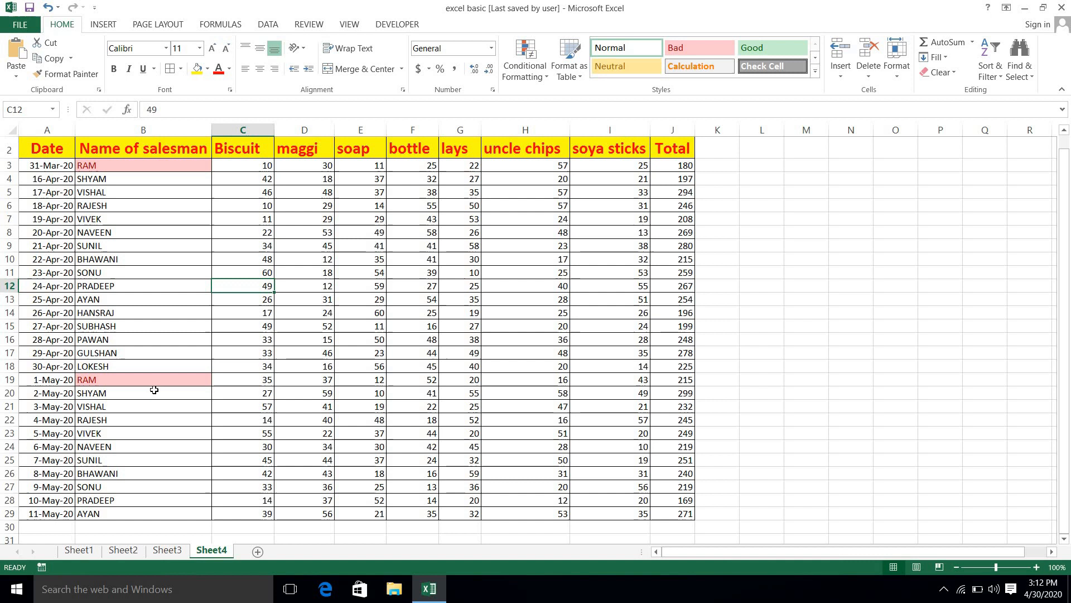
# Step: Undo the red RAM text highlight, closing the Conditional Formatting menu unused
pyautogui.hotkey('ctrl', 'z')
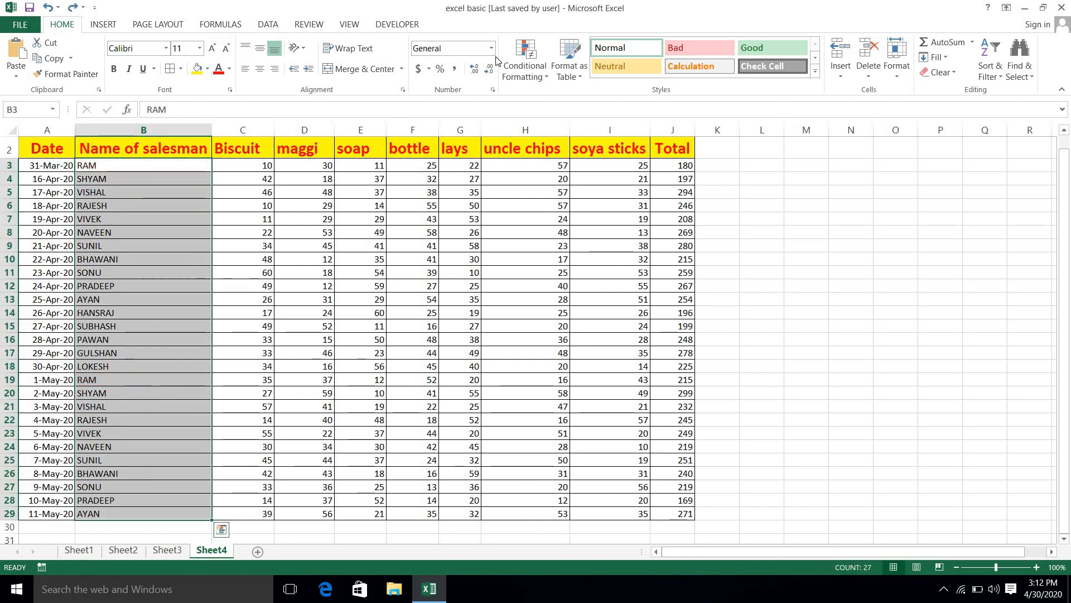
pyautogui.click(539, 76)
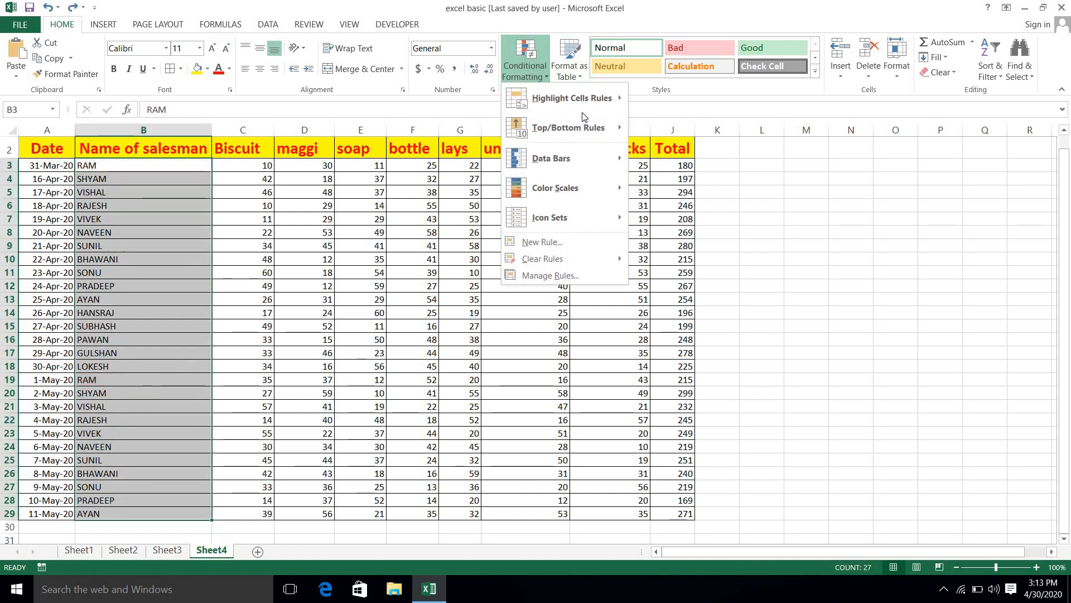
pyautogui.moveTo(611, 98)
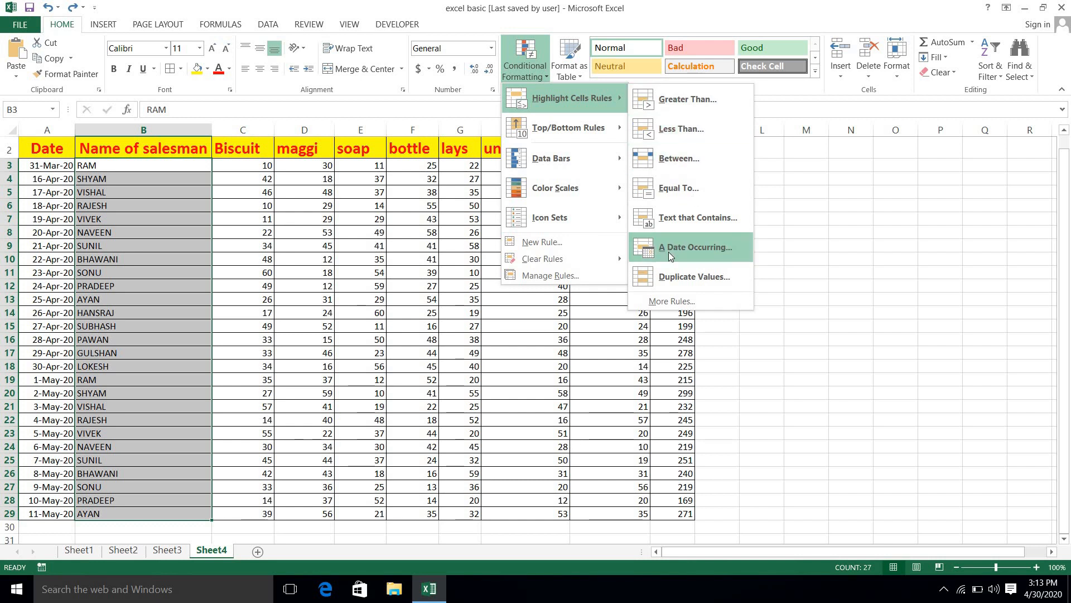
pyautogui.click(786, 228)
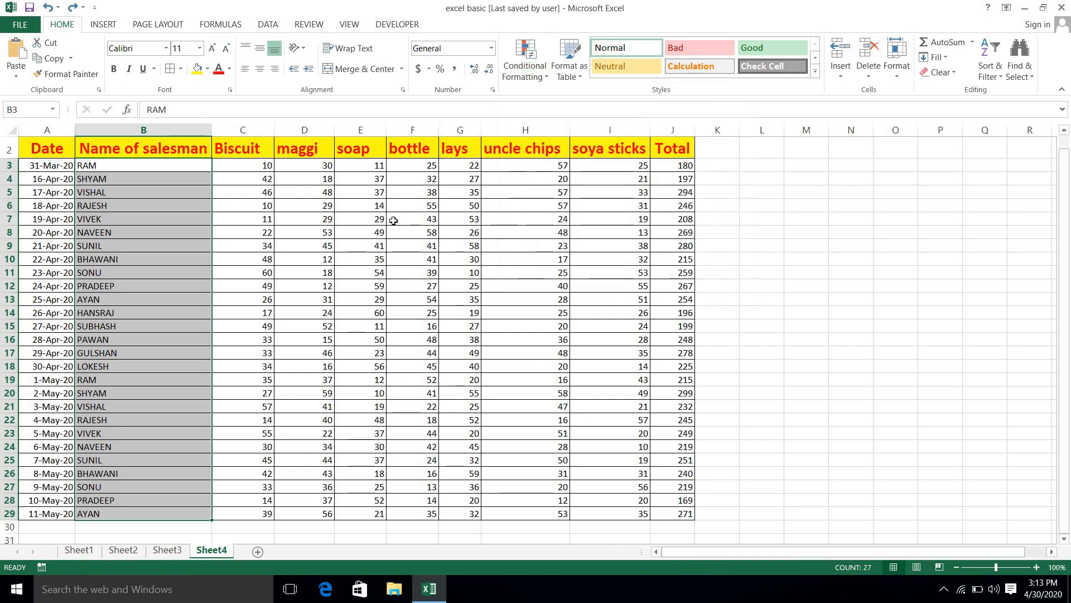
# Step: Select the dates A3:A29, from 31-Mar-20 down to 11-May-20
pyautogui.click(46, 163)
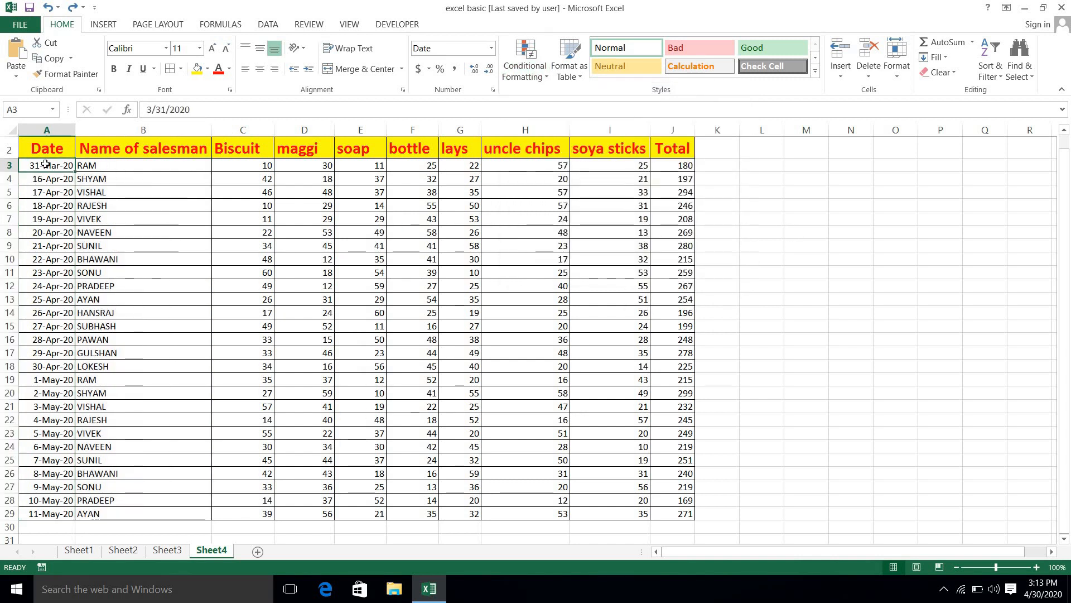
pyautogui.hotkey('shift', 'Down')
pyautogui.hotkey('shift', 'Down')
pyautogui.hotkey('shift', 'Down')
pyautogui.hotkey('shift', 'Down')
pyautogui.hotkey('shift', 'Down')
pyautogui.hotkey('shift', 'Down')
pyautogui.hotkey('shift', 'Down')
pyautogui.hotkey('shift', 'Down')
pyautogui.hotkey('shift', 'Down')
pyautogui.hotkey('shift', 'Down')
pyautogui.hotkey('shift', 'Down')
pyautogui.hotkey('shift', 'Down')
pyautogui.hotkey('shift', 'Down')
pyautogui.hotkey('shift', 'Down')
pyautogui.hotkey('shift', 'Down')
pyautogui.hotkey('shift', 'Down')
pyautogui.hotkey('shift', 'Down')
pyautogui.hotkey('shift', 'Down')
pyautogui.hotkey('shift', 'Down')
pyautogui.hotkey('shift', 'Down')
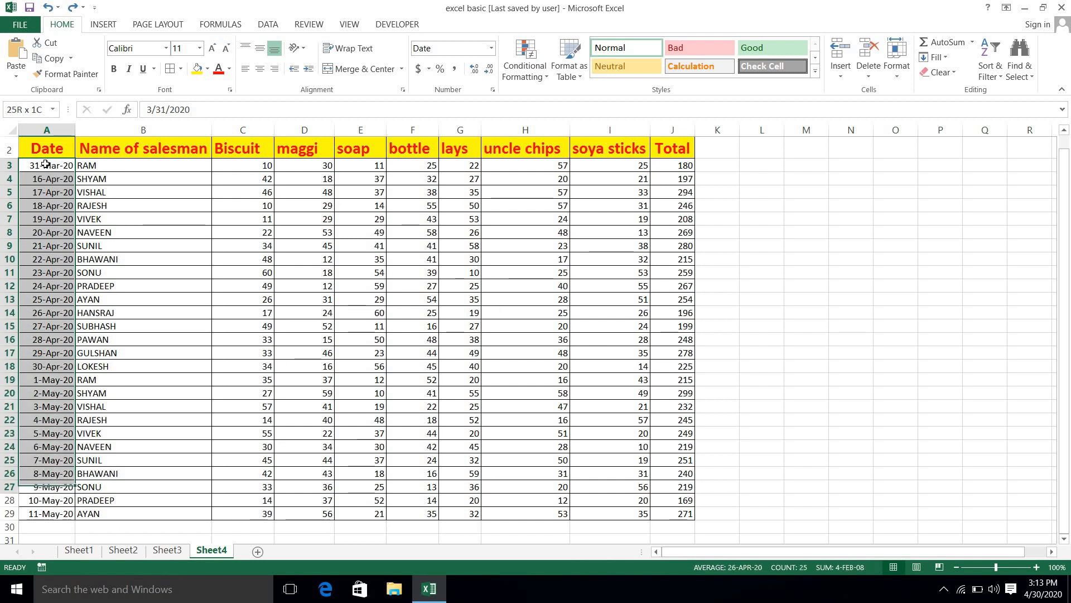
pyautogui.hotkey('shift', 'Down')
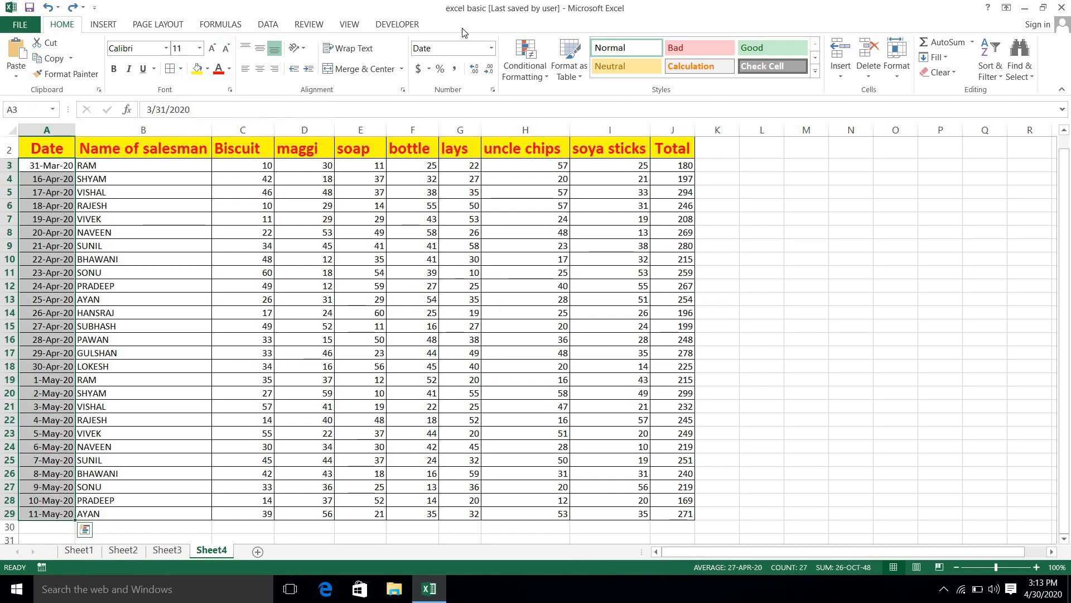
# Step: Open A Date Occurring for the dates, check today's date on the calendar, and close it unapplied
pyautogui.click(525, 69)
pyautogui.moveTo(559, 102)
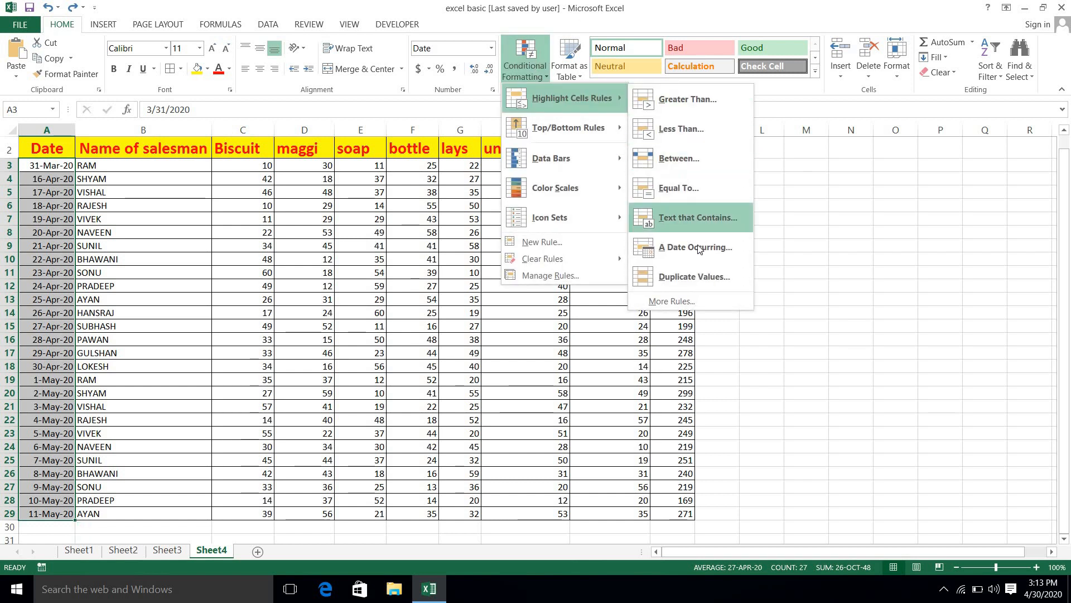
pyautogui.click(697, 247)
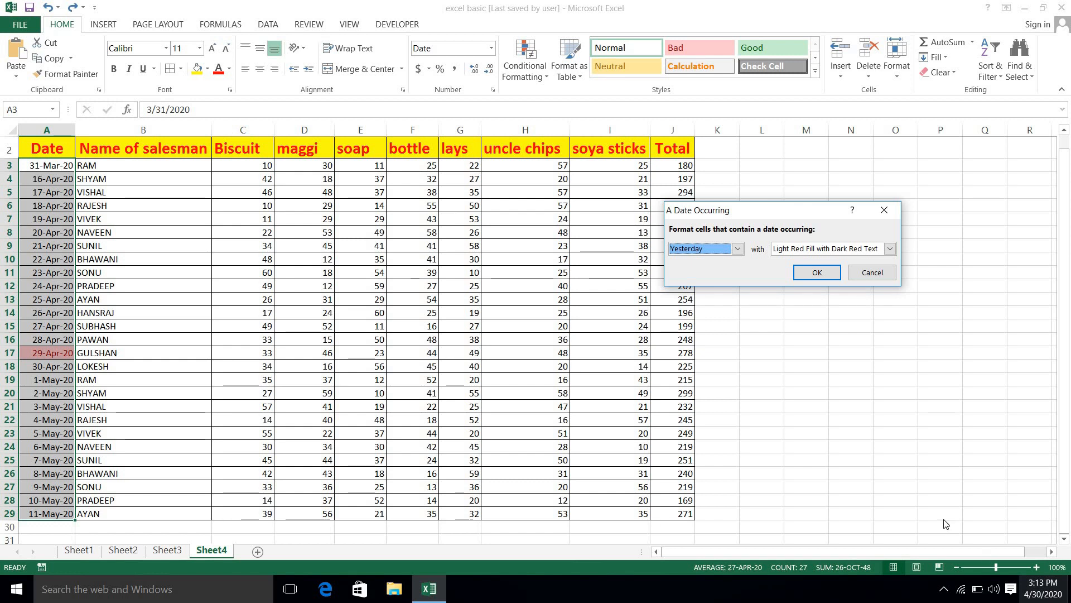
pyautogui.click(1042, 589)
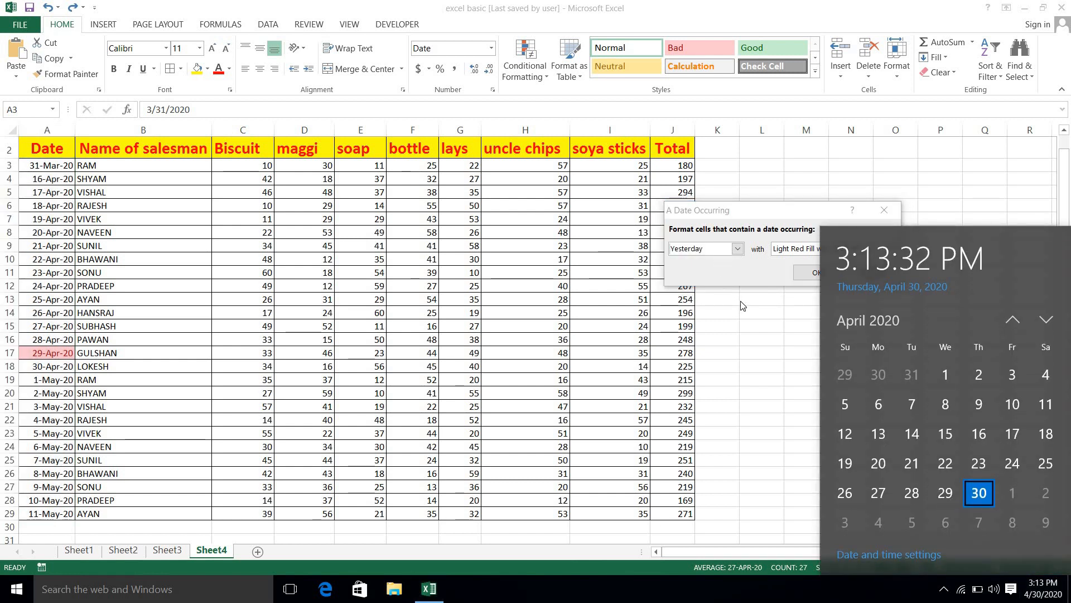
pyautogui.click(743, 306)
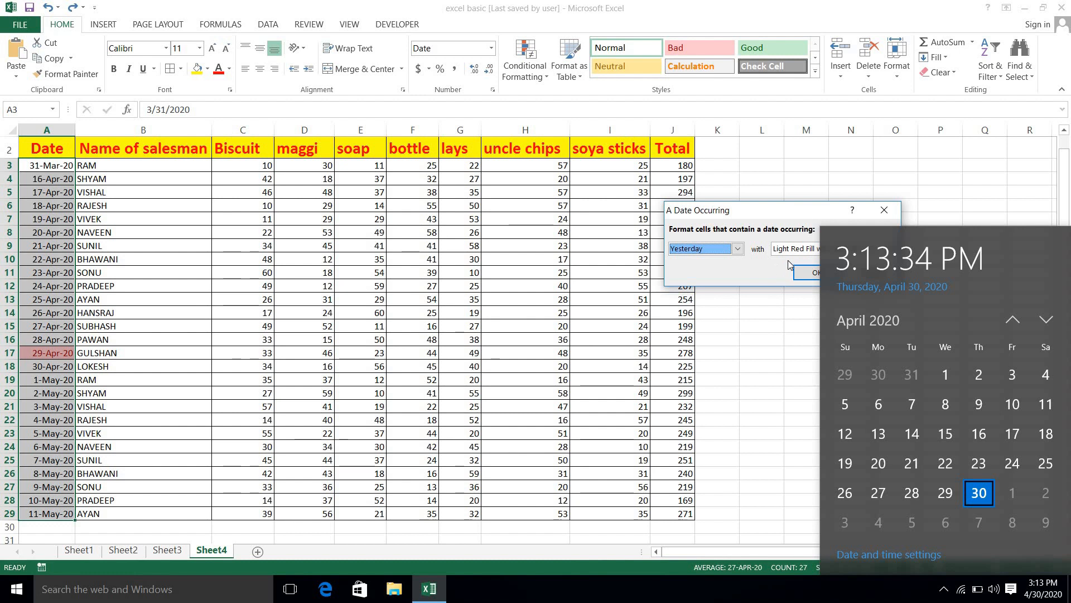
pyautogui.click(889, 214)
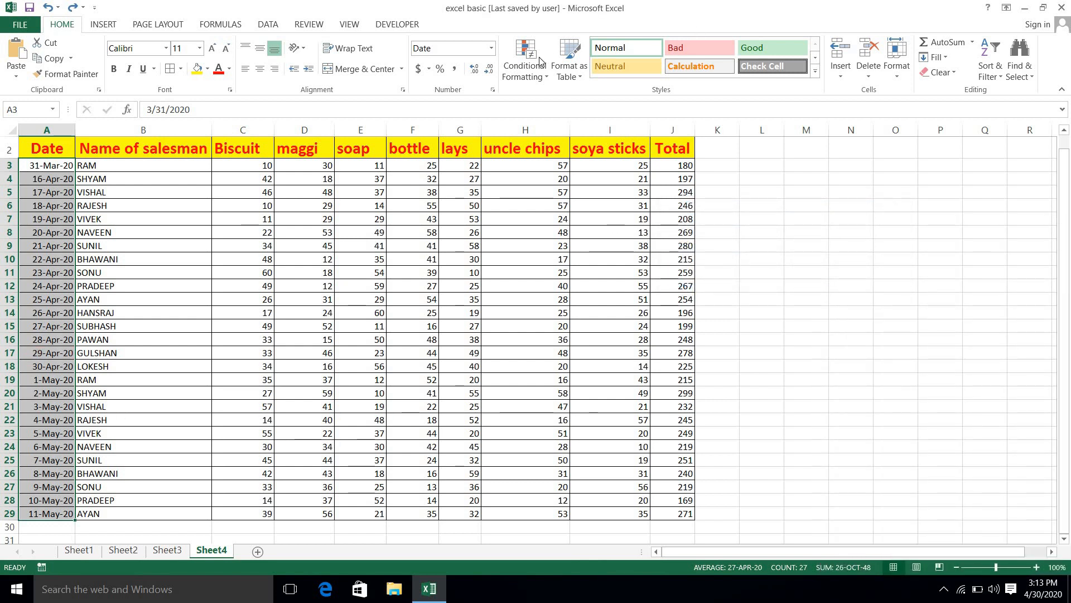
pyautogui.click(541, 75)
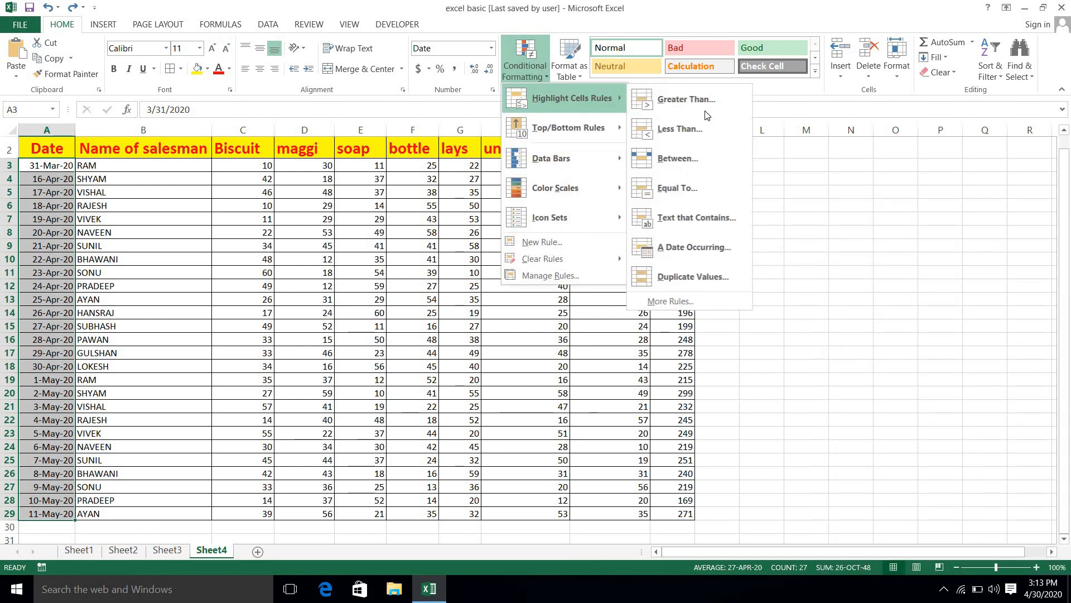
# Step: In A Date Occurring, try Today, Tomorrow and In the last 7 days, settling on Last week
pyautogui.click(704, 247)
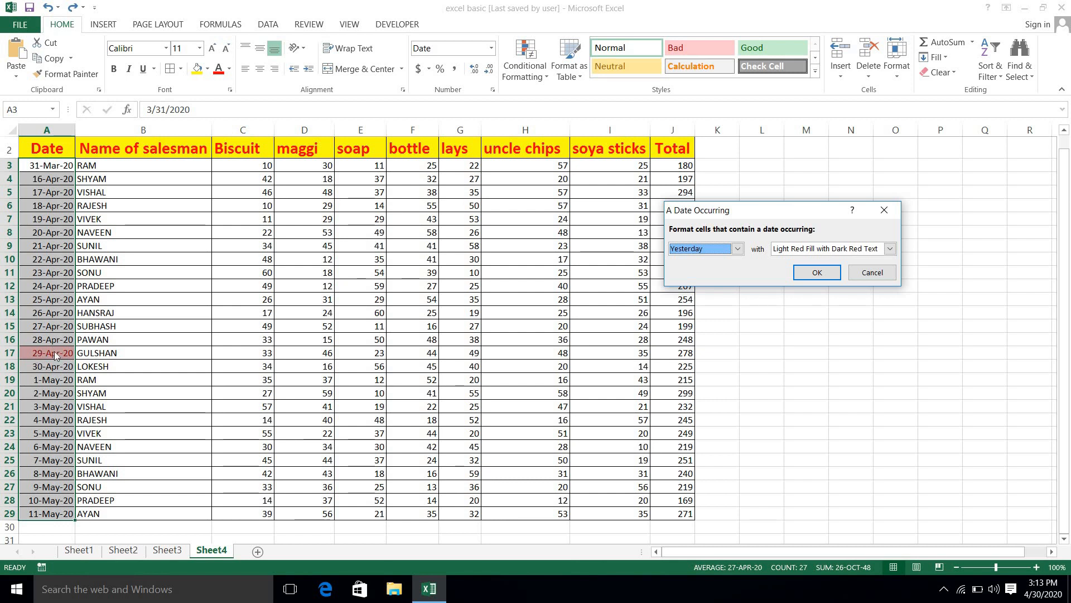
pyautogui.click(741, 251)
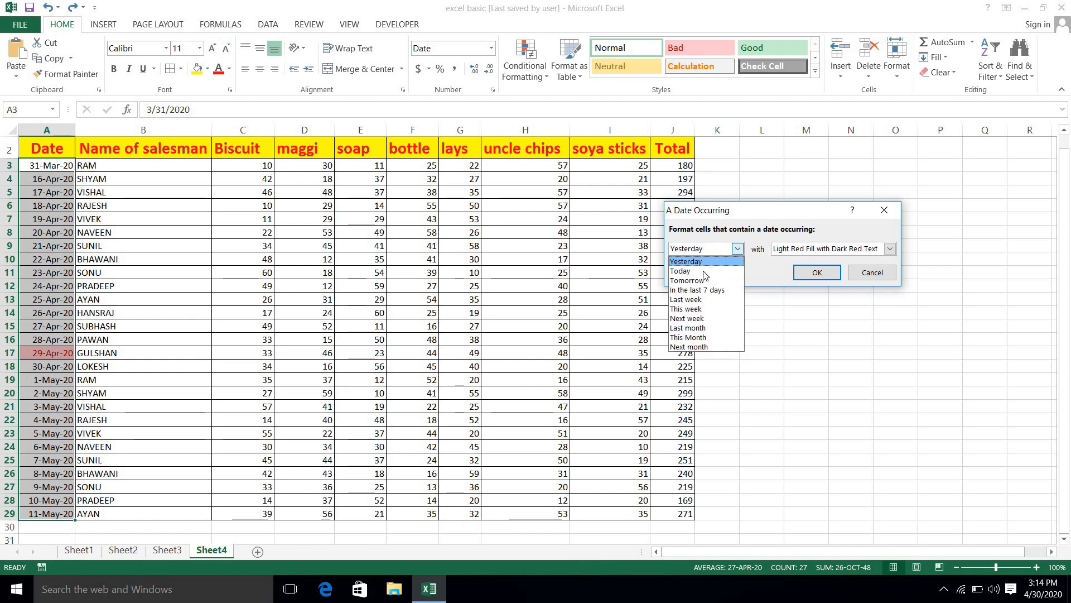
pyautogui.click(699, 273)
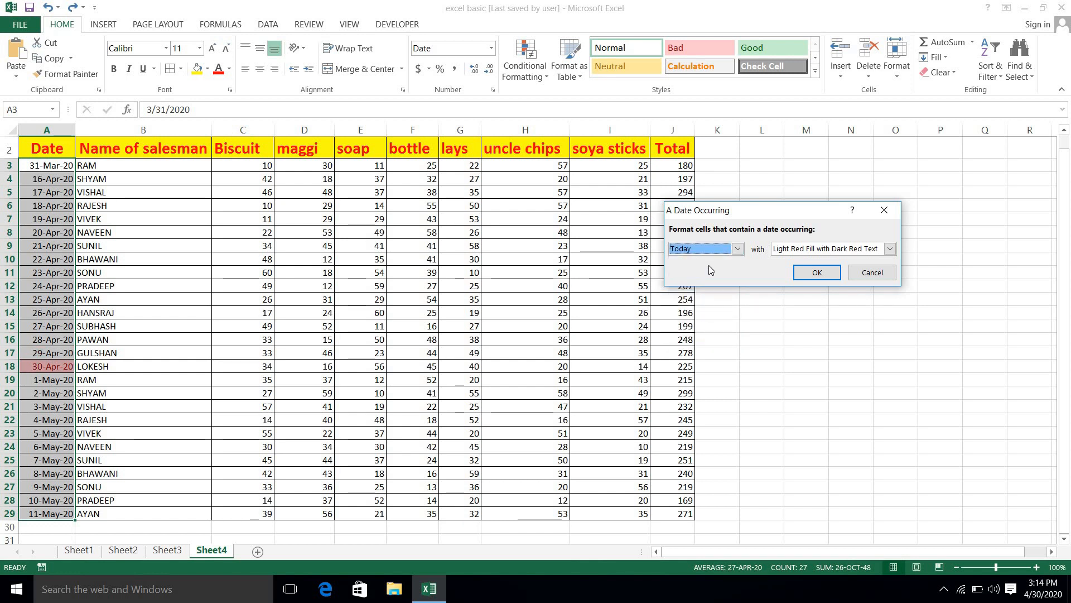
pyautogui.click(739, 249)
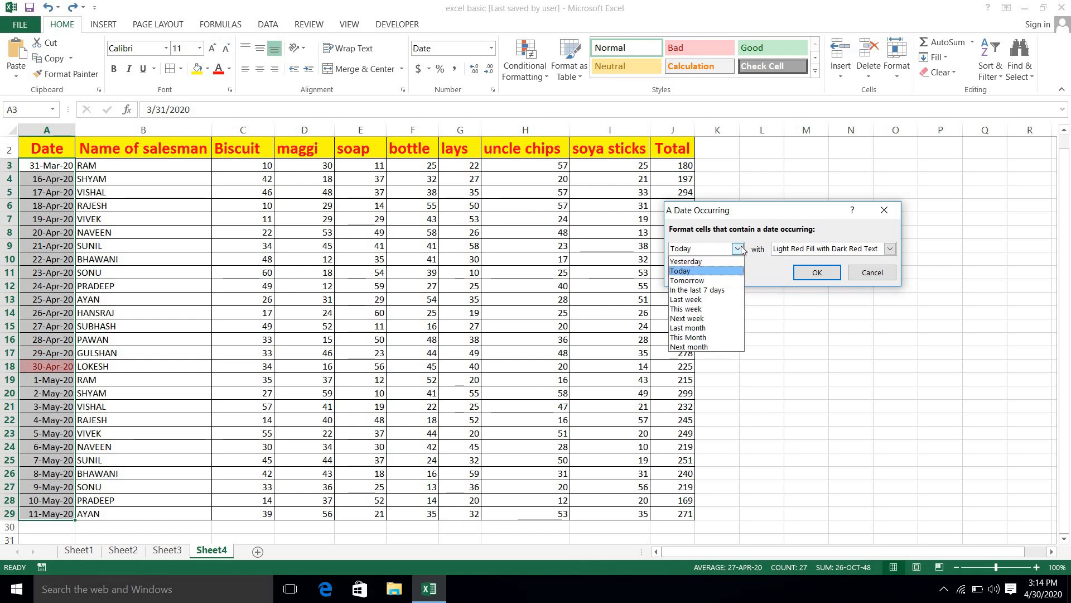
pyautogui.click(705, 281)
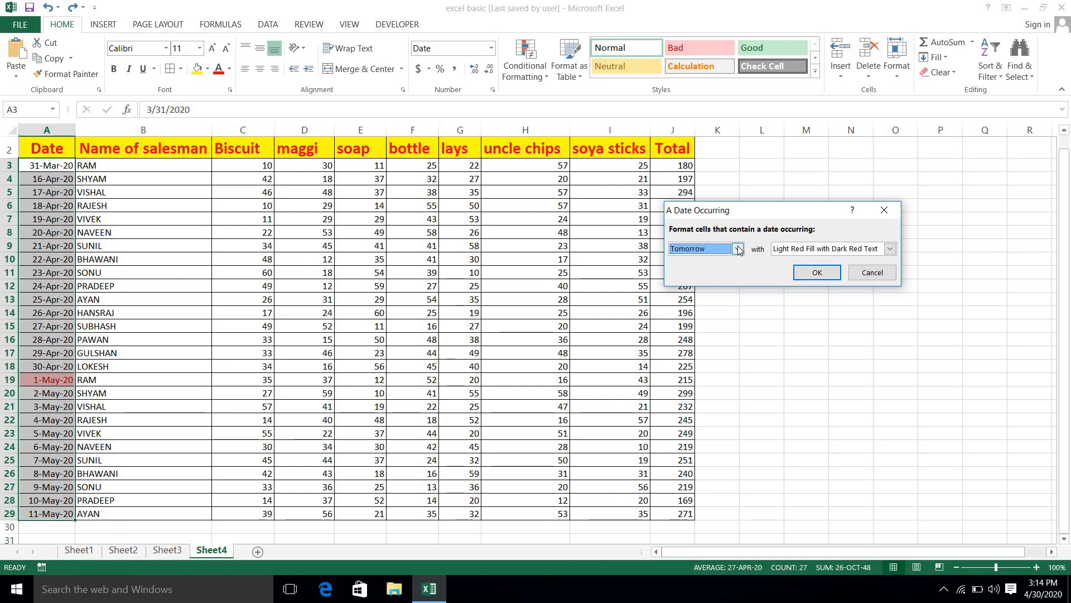
pyautogui.click(738, 249)
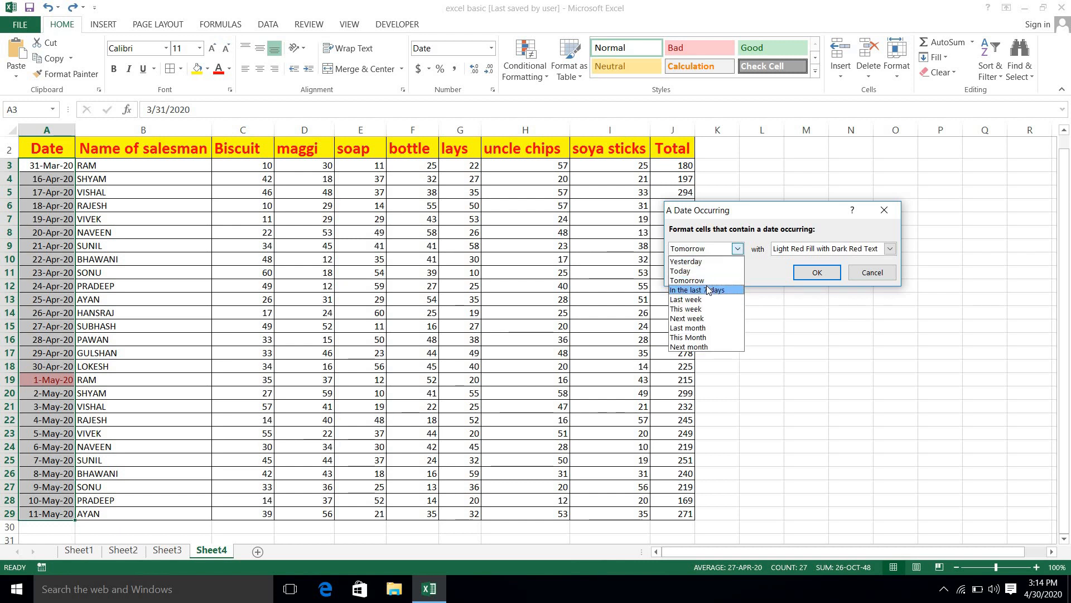
pyautogui.click(707, 290)
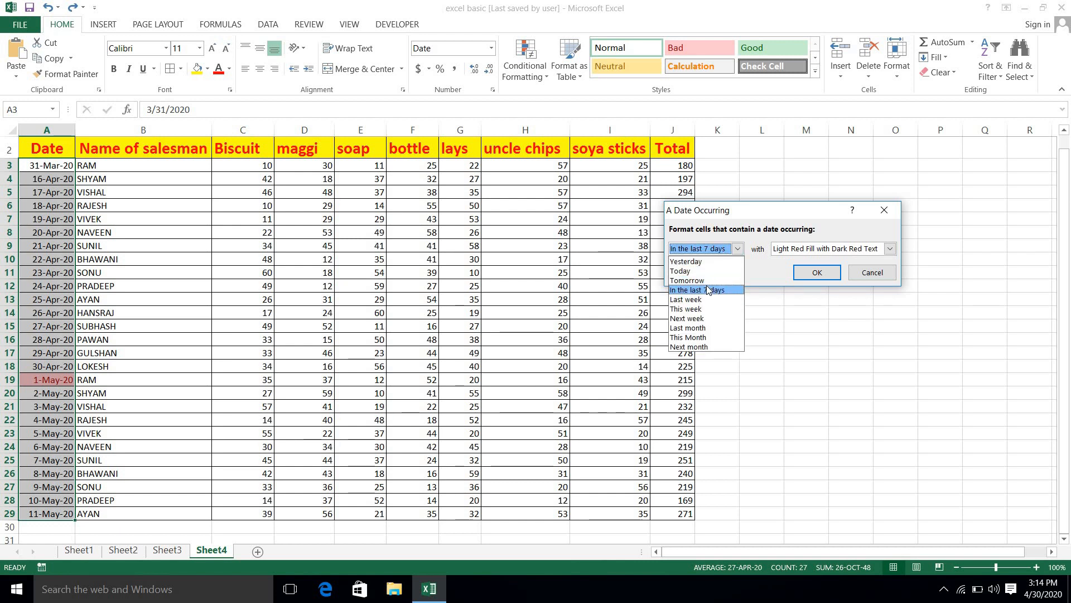
pyautogui.click(737, 249)
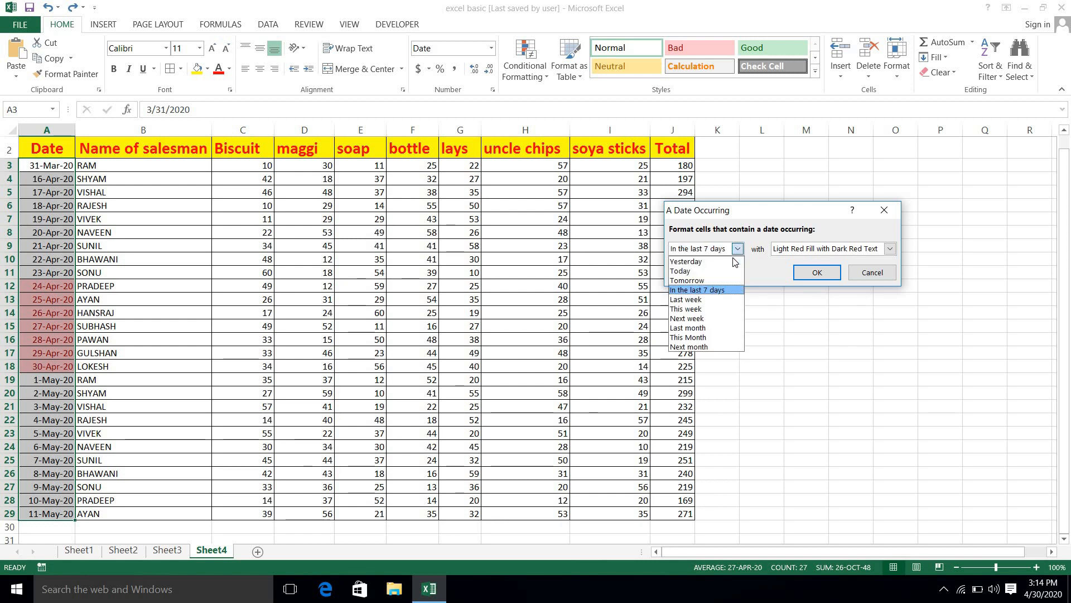
pyautogui.click(709, 299)
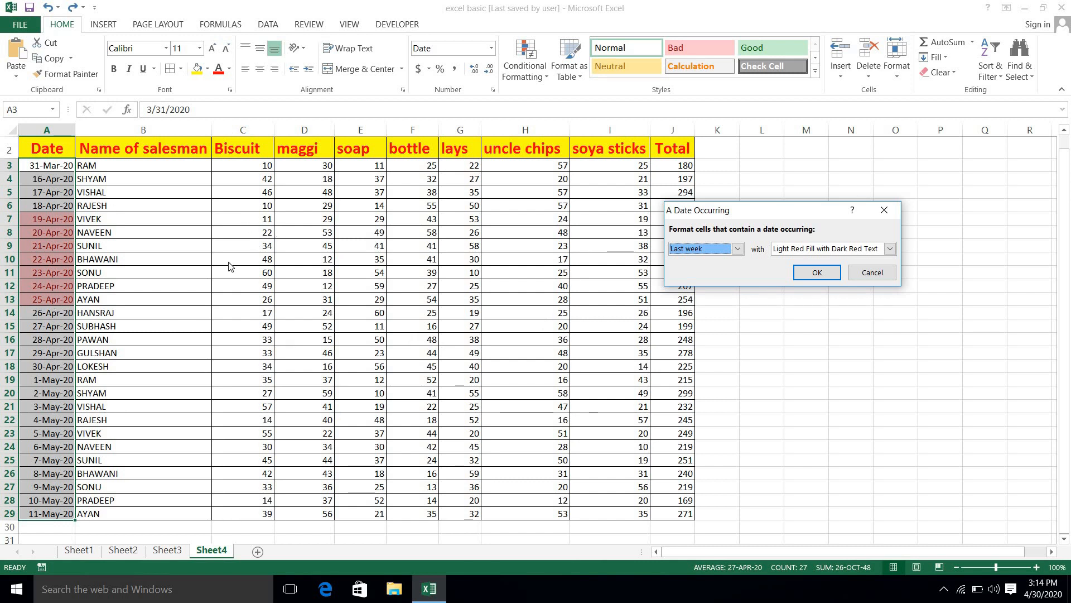
# Step: Preview Next month and This Month, then apply Last month to highlight 31-Mar-20
pyautogui.click(738, 249)
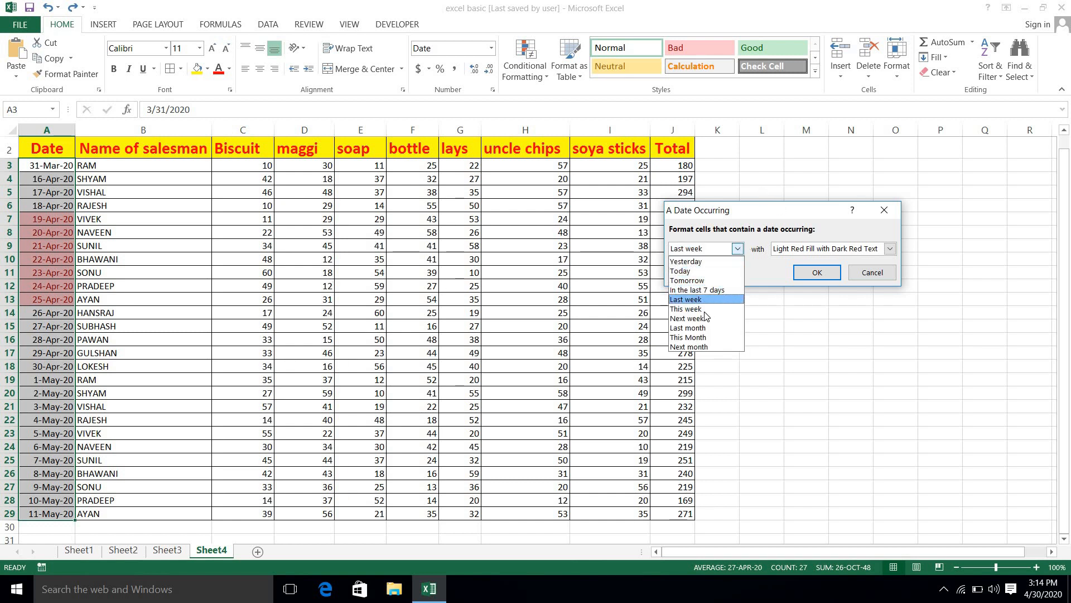
pyautogui.click(690, 346)
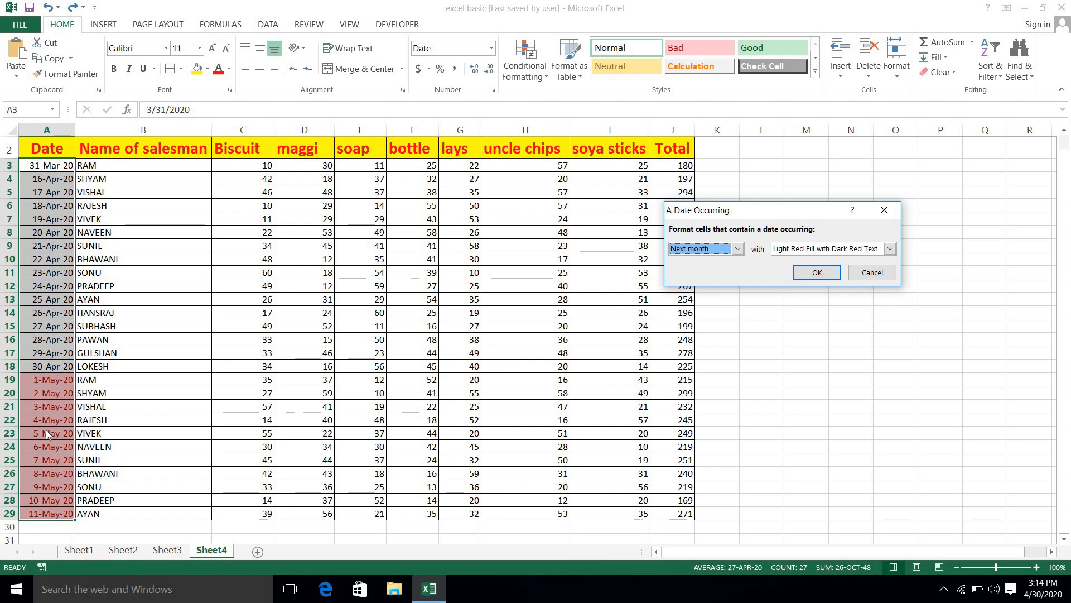
pyautogui.click(742, 247)
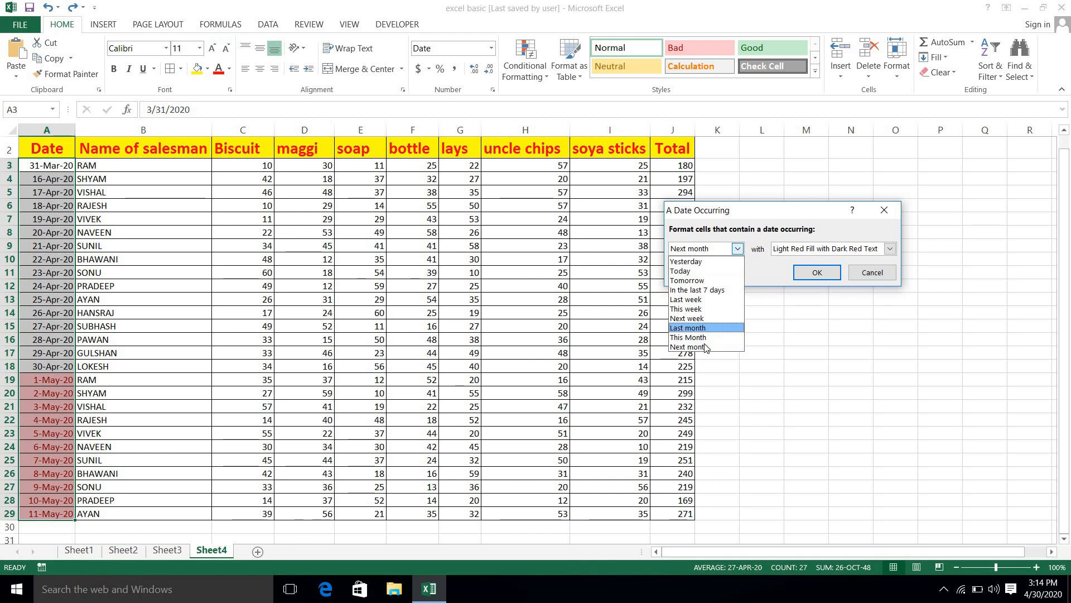
pyautogui.click(708, 337)
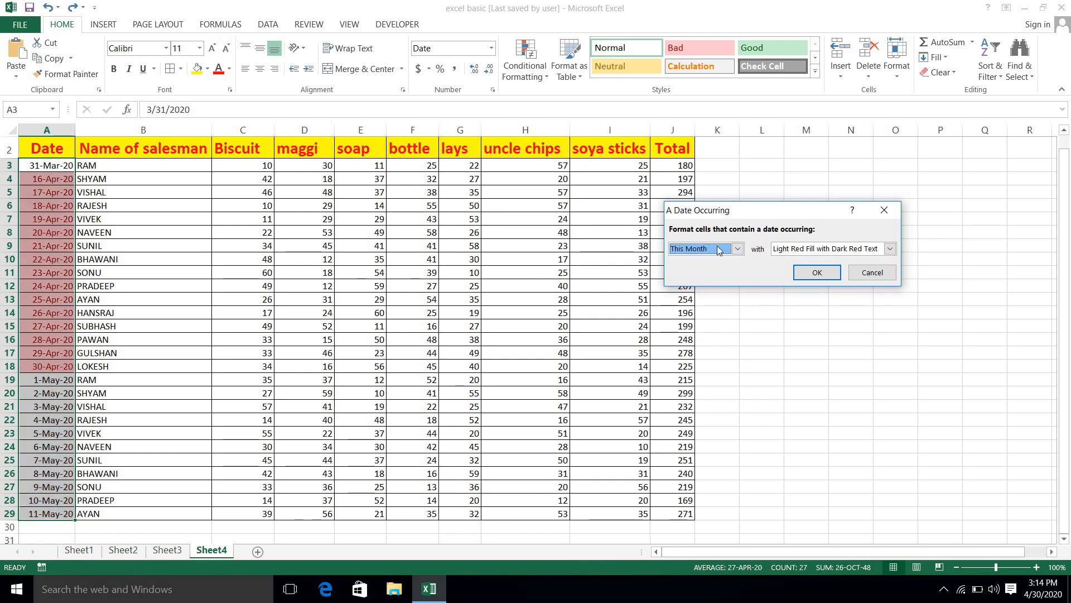
pyautogui.click(738, 249)
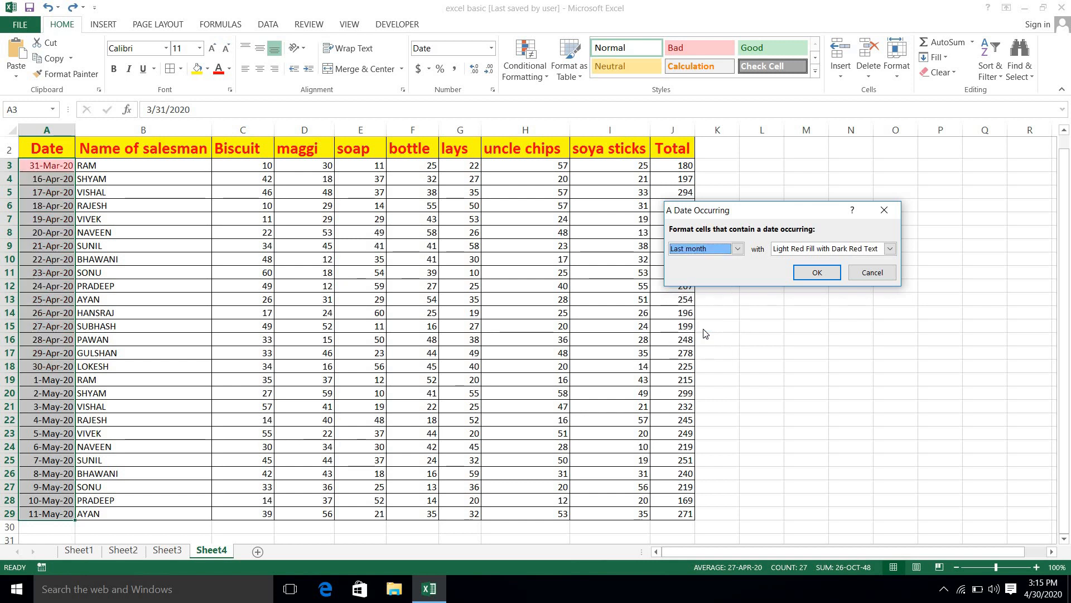
pyautogui.click(817, 273)
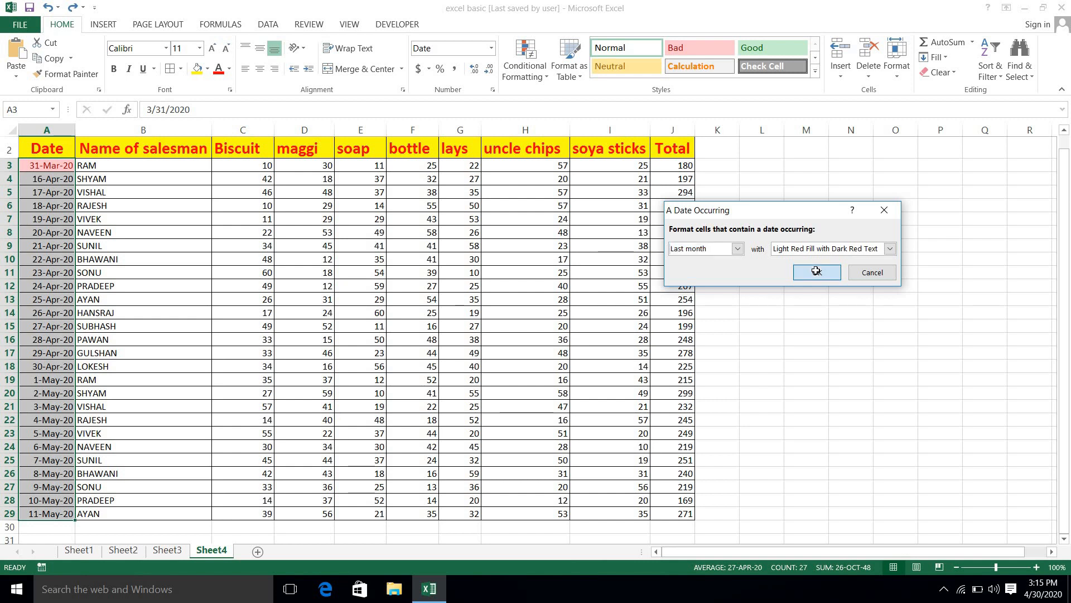
# Step: Select the Biscuit-to-soya sticks quantities C3:I29 and show the Highlight Cells Rules menu
pyautogui.click(539, 71)
pyautogui.moveTo(557, 96)
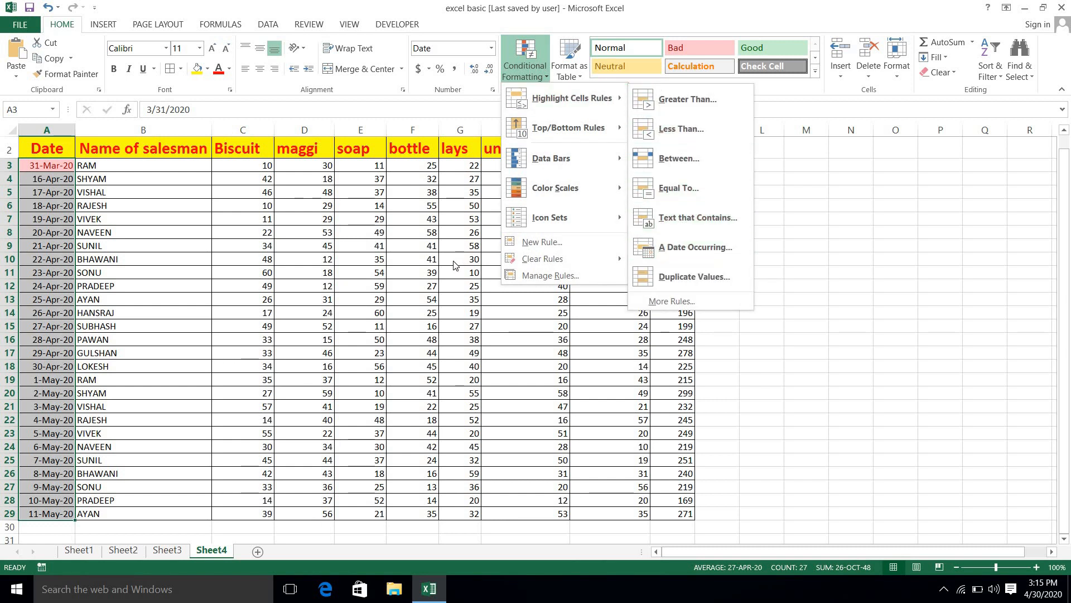
pyautogui.click(409, 228)
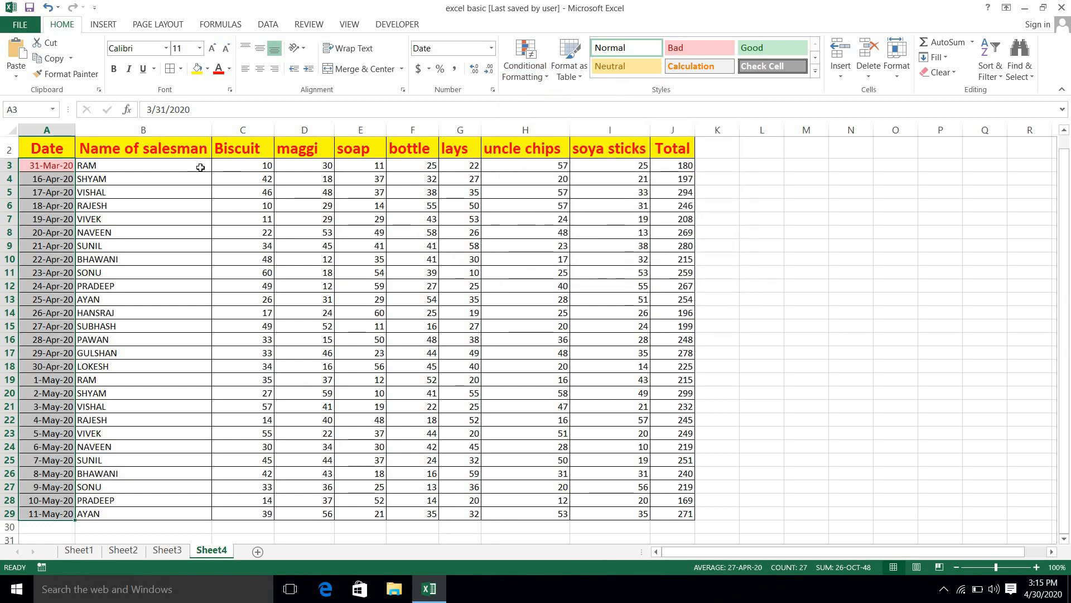
pyautogui.click(245, 168)
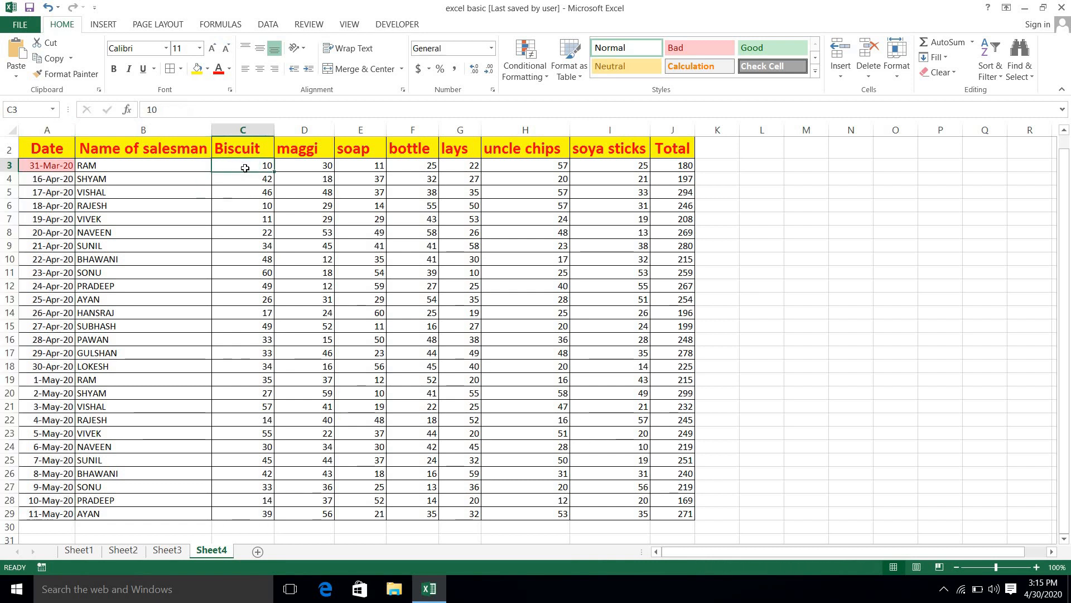
pyautogui.hotkey('shift', 'Right')
pyautogui.hotkey('ctrl', 'shift', 'Right')
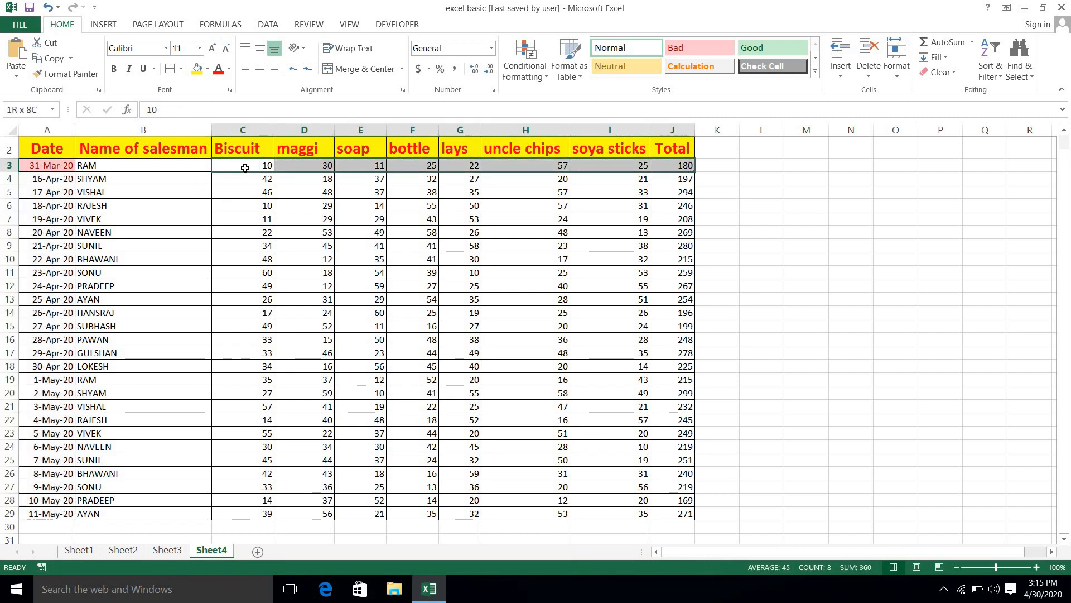
pyautogui.hotkey('shift', 'Left')
pyautogui.hotkey('shift', 'Down')
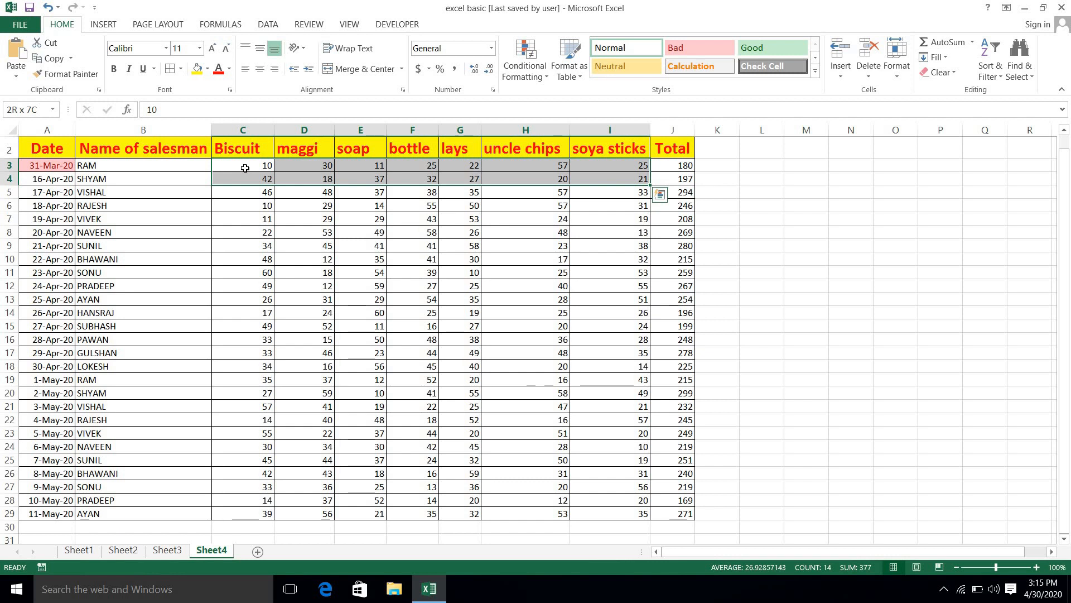
pyautogui.hotkey('ctrl', 'shift', 'Down')
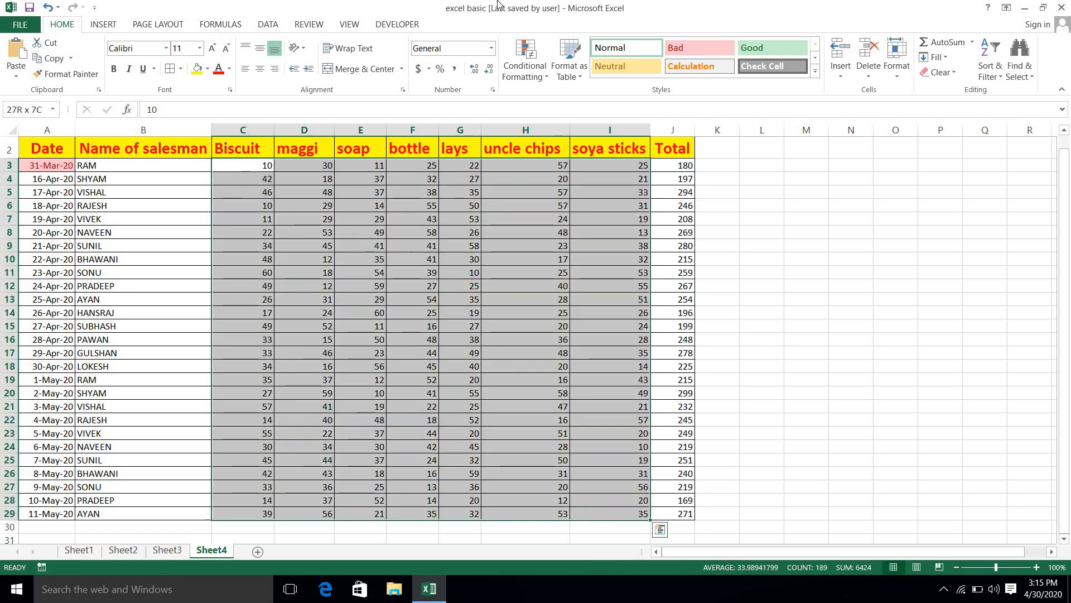
pyautogui.click(527, 76)
pyautogui.moveTo(616, 98)
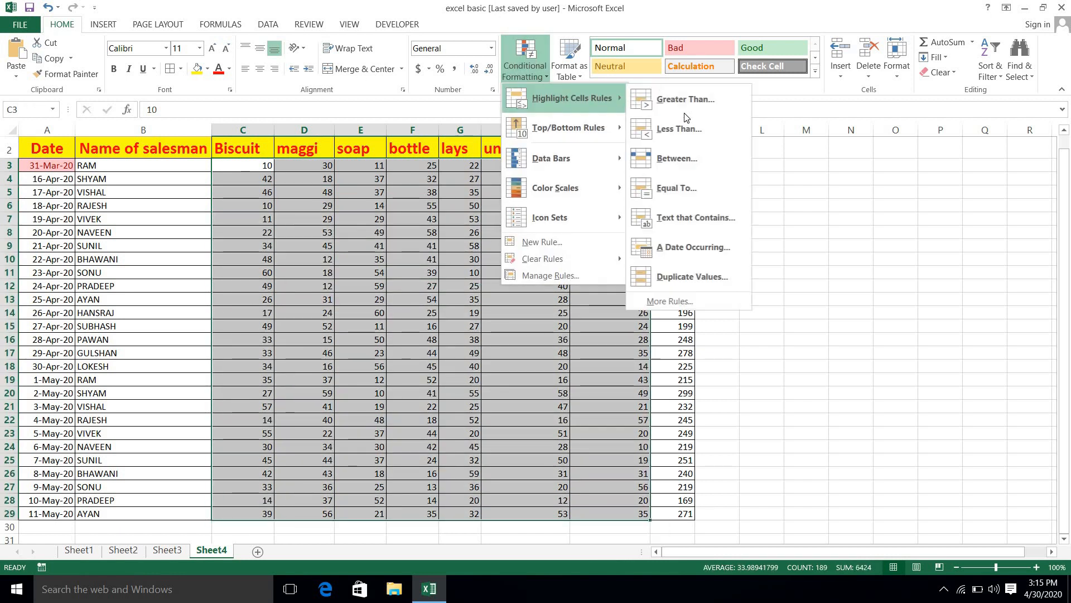
pyautogui.click(682, 273)
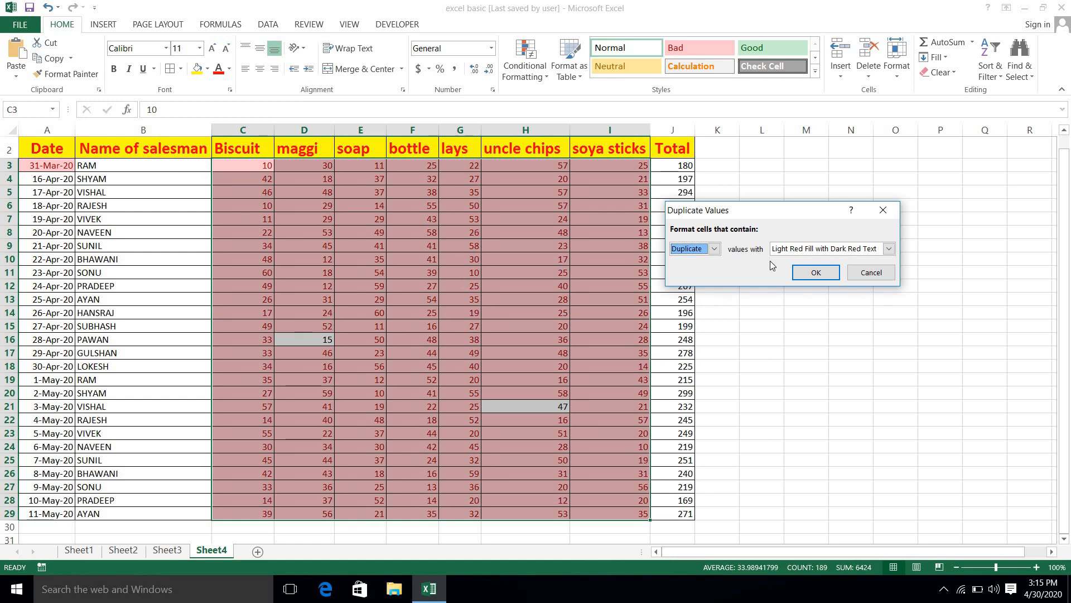
pyautogui.click(806, 269)
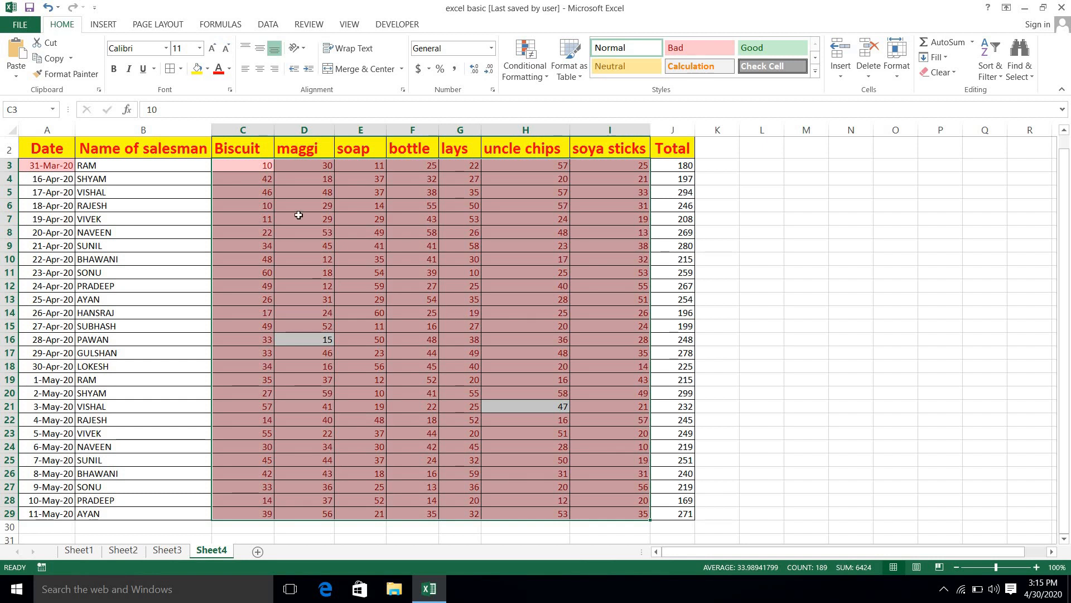
pyautogui.click(313, 197)
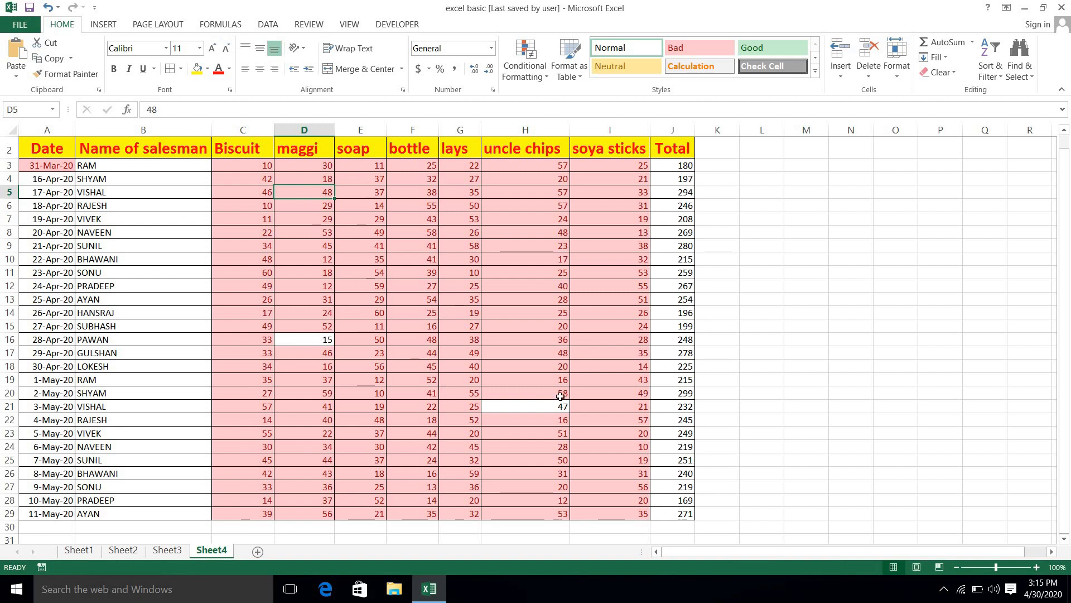
pyautogui.hotkey('ctrl', 'z')
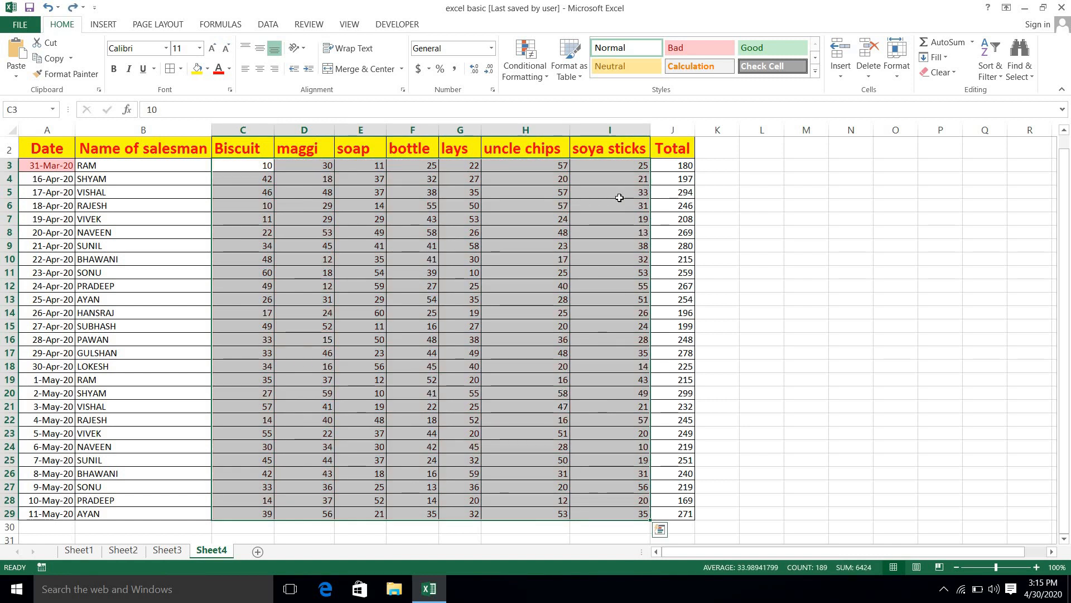
# Step: Add a Unique Values rule so quantities 15 and 47 get light red fill with dark red text
pyautogui.click(533, 77)
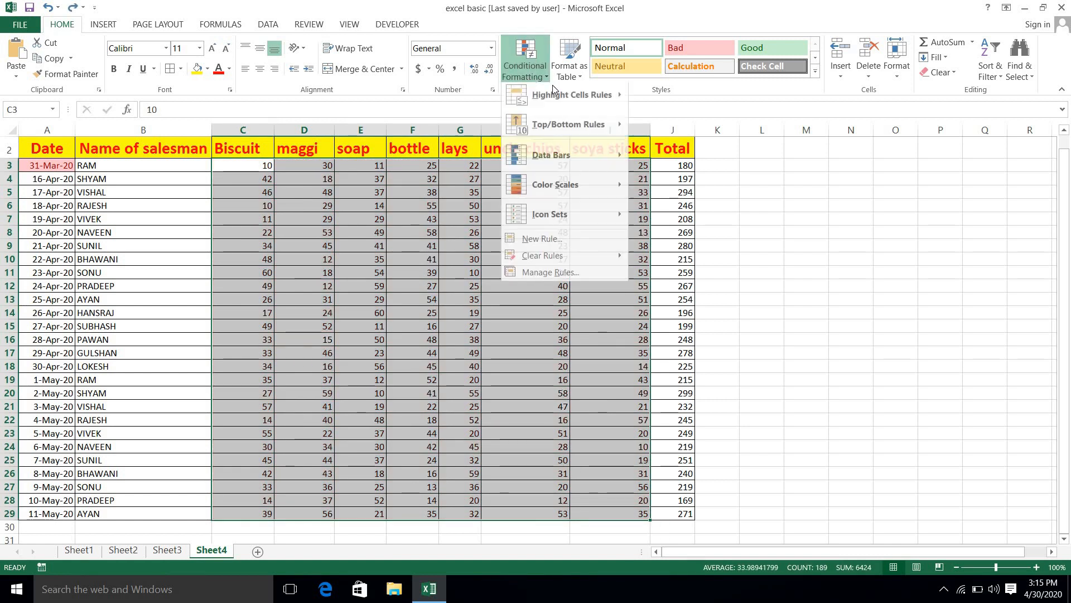
pyautogui.moveTo(577, 99)
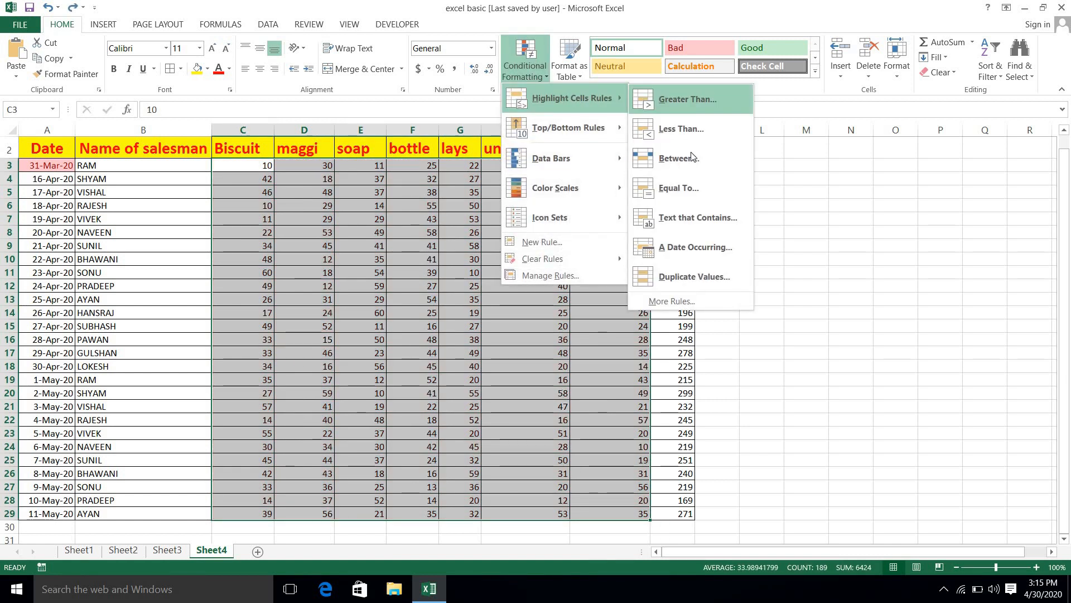
pyautogui.click(689, 283)
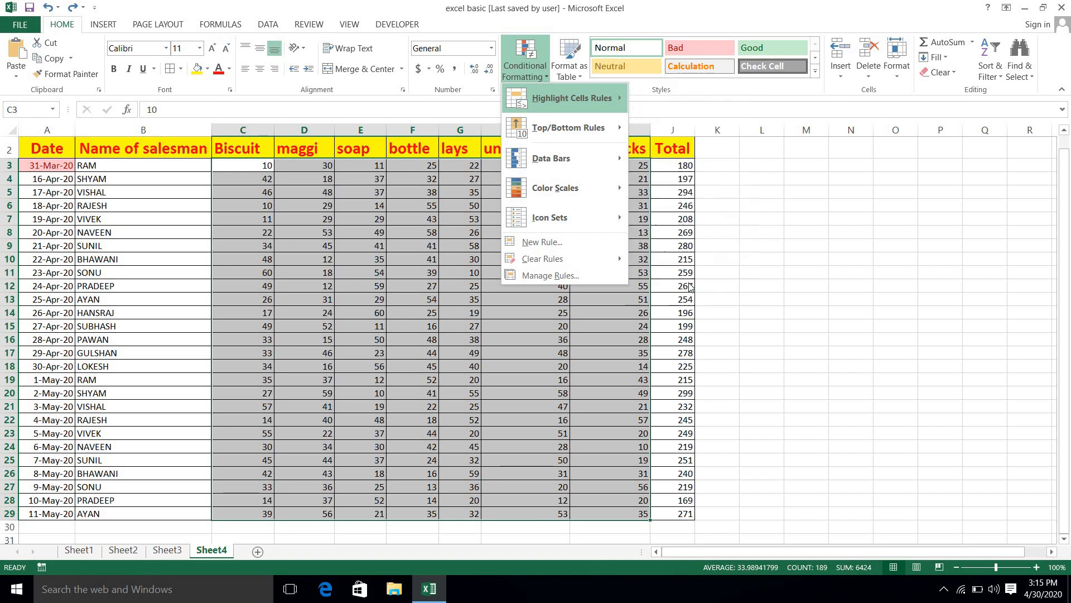
pyautogui.click(714, 248)
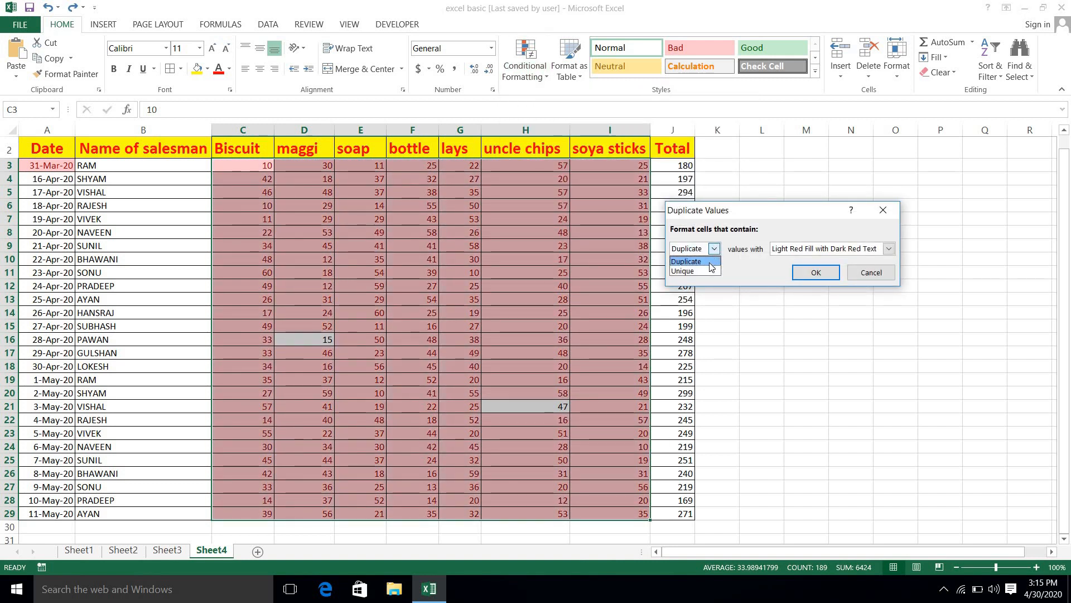
pyautogui.click(705, 270)
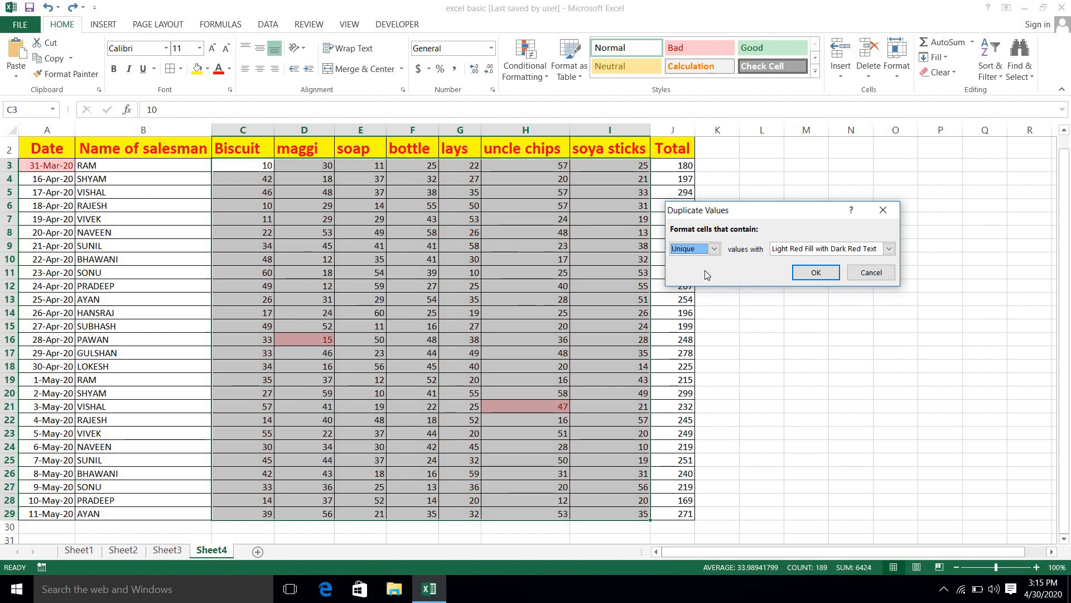
pyautogui.click(816, 272)
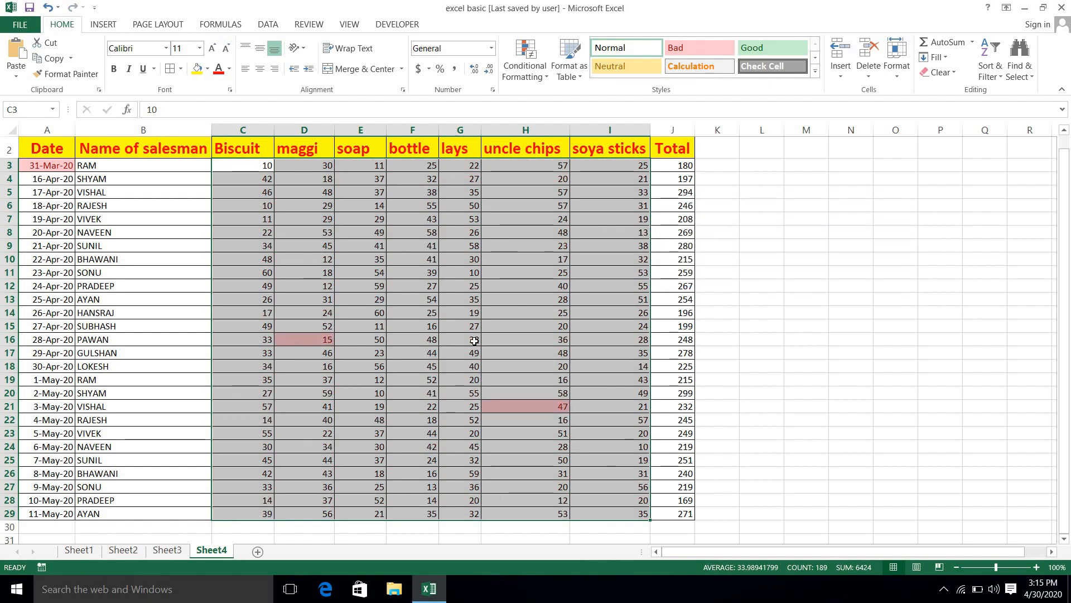